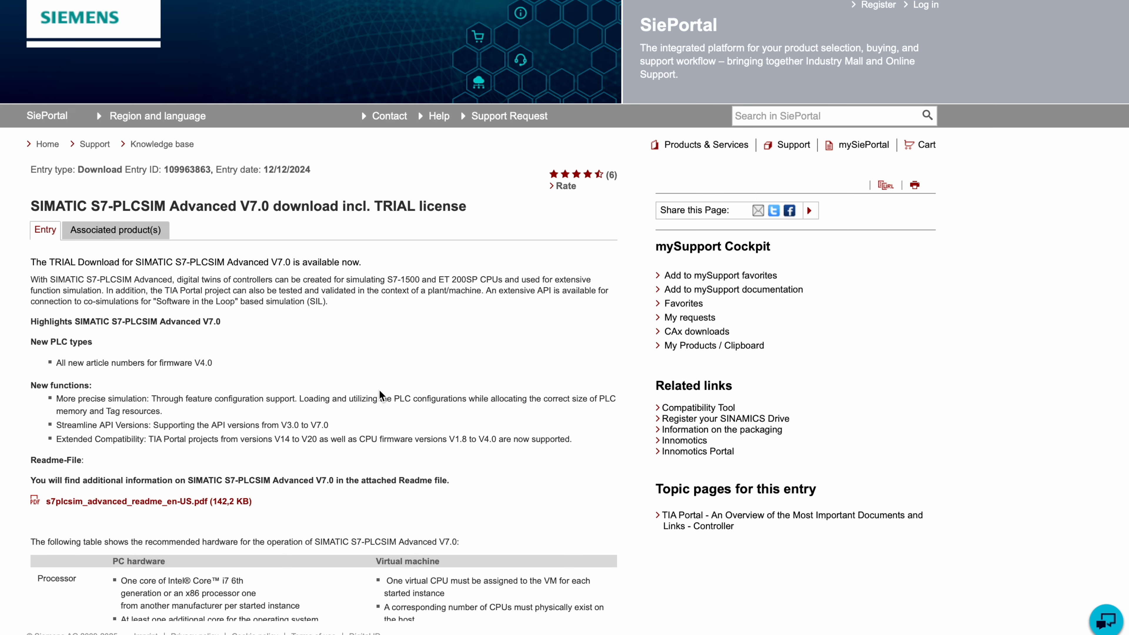
Step: Look through the SIMATIC S7-PLCSIM Advanced V7.0 download page
{"action": "scroll", "coordinate": [378, 391], "scroll_direction": "down", "scroll_amount": 6}
{"action": "scroll", "coordinate": [378, 391], "scroll_direction": "down", "scroll_amount": 8}
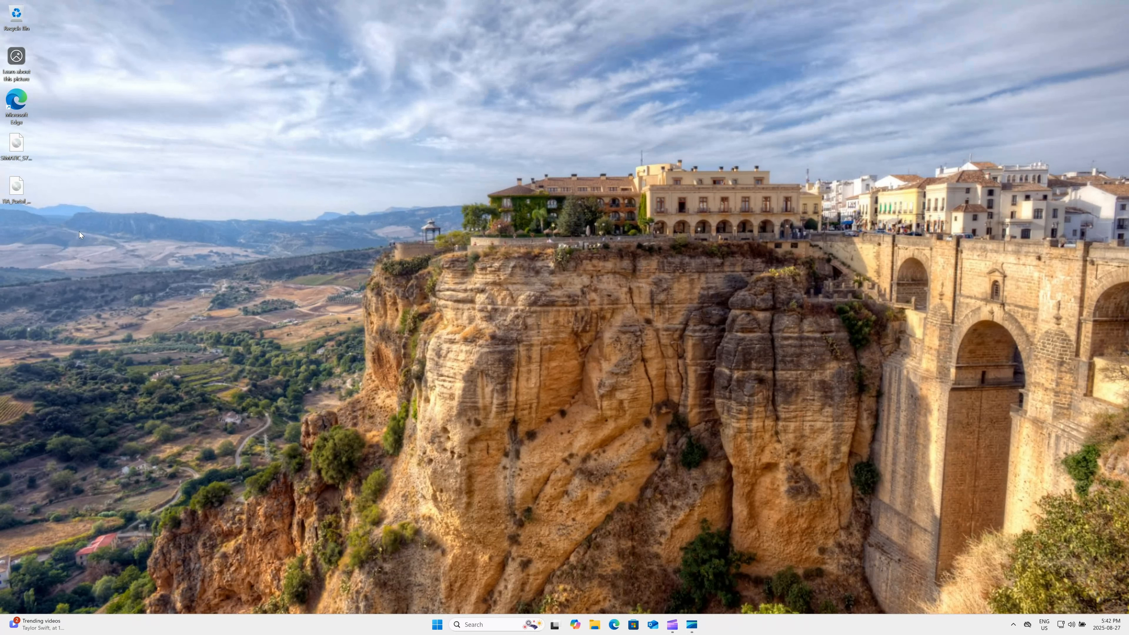
Step: Mount the TIA Portal V20 disc image from the desktop and launch its Start setup application
{"action": "double_click", "coordinate": [21, 192]}
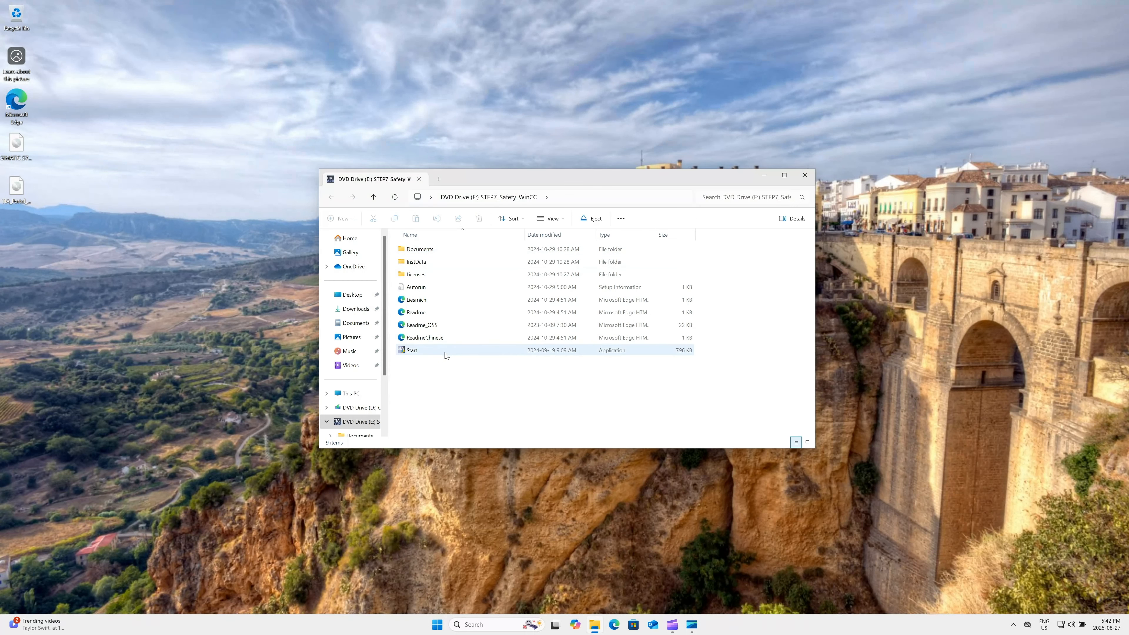
{"action": "left_click", "coordinate": [447, 352]}
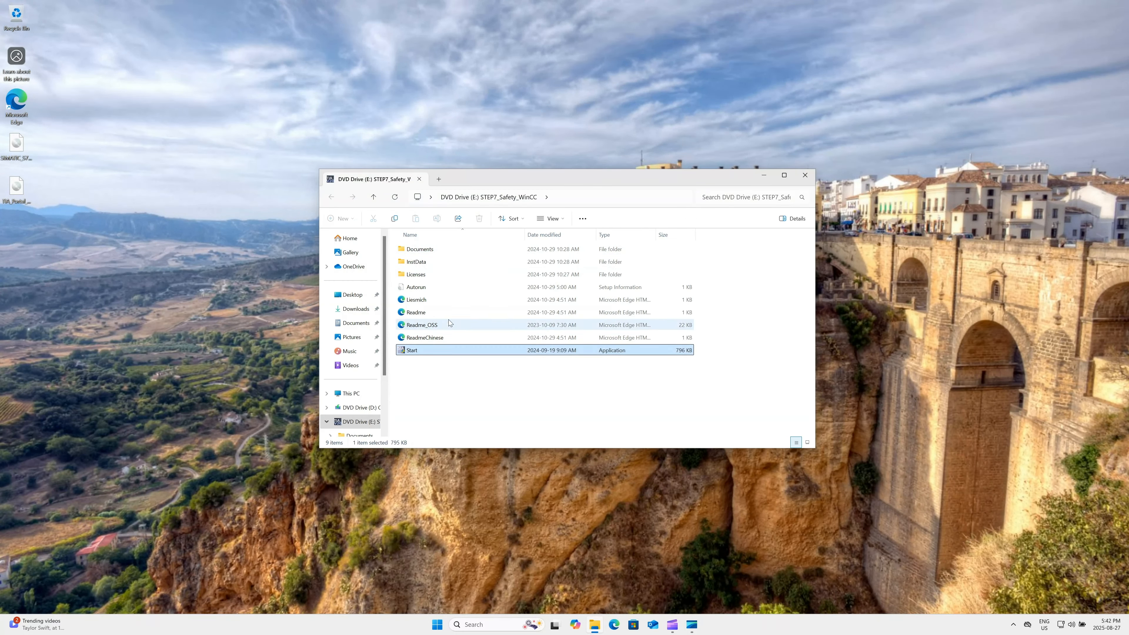
{"action": "double_click", "coordinate": [448, 350]}
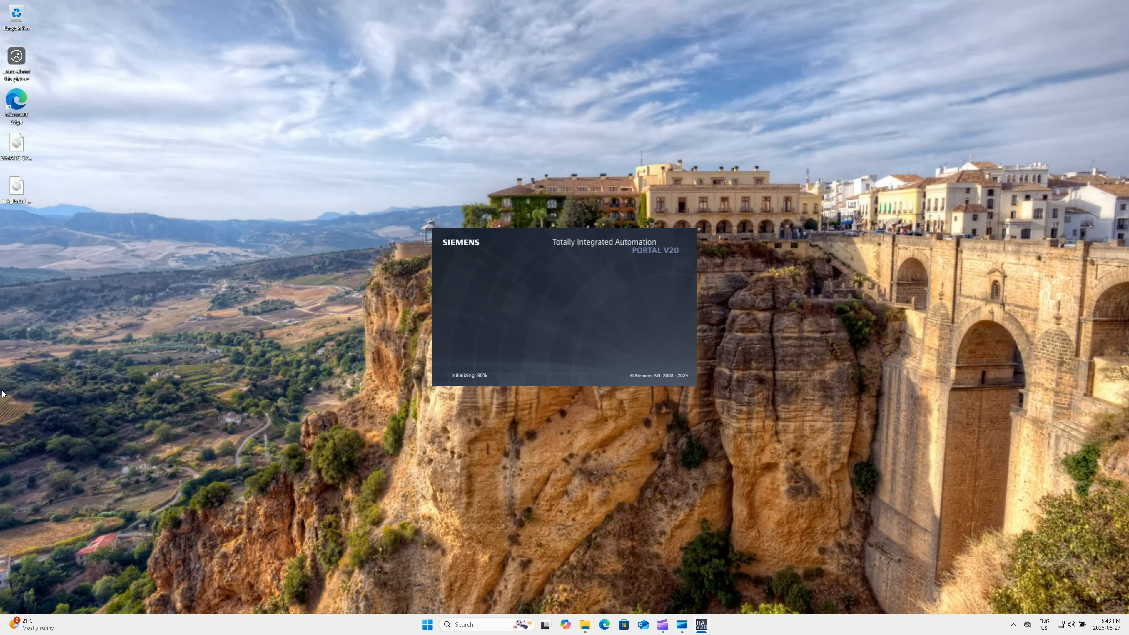
{"action": "left_click", "coordinate": [2, 394]}
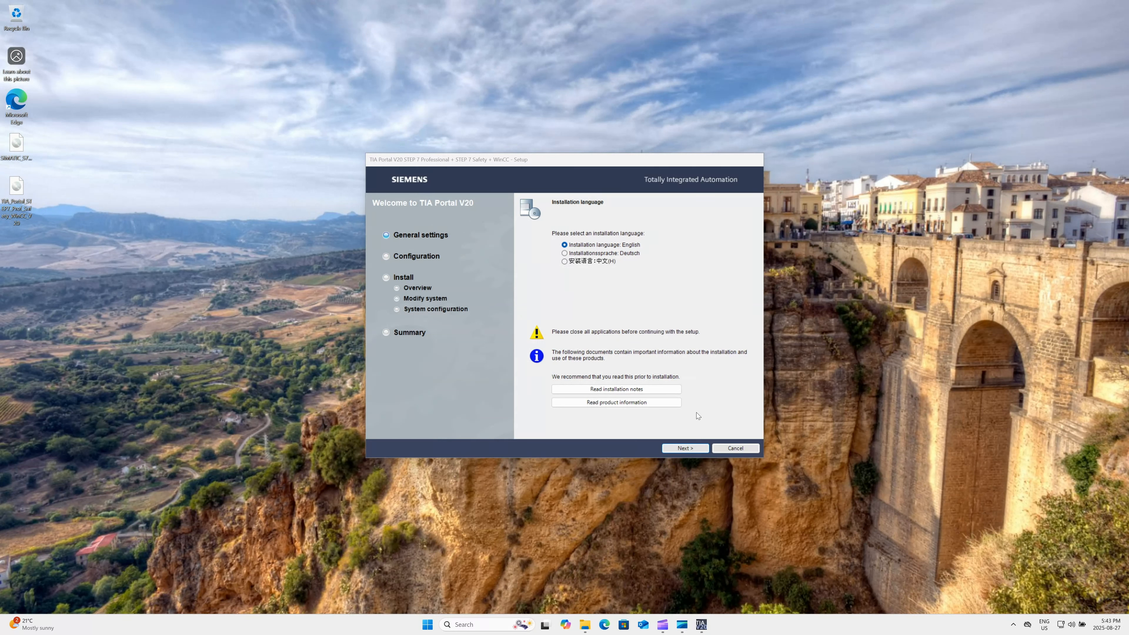
Step: Keep English as the installation language and as the only product language in the TIA Portal V20 setup
{"action": "left_click", "coordinate": [698, 449]}
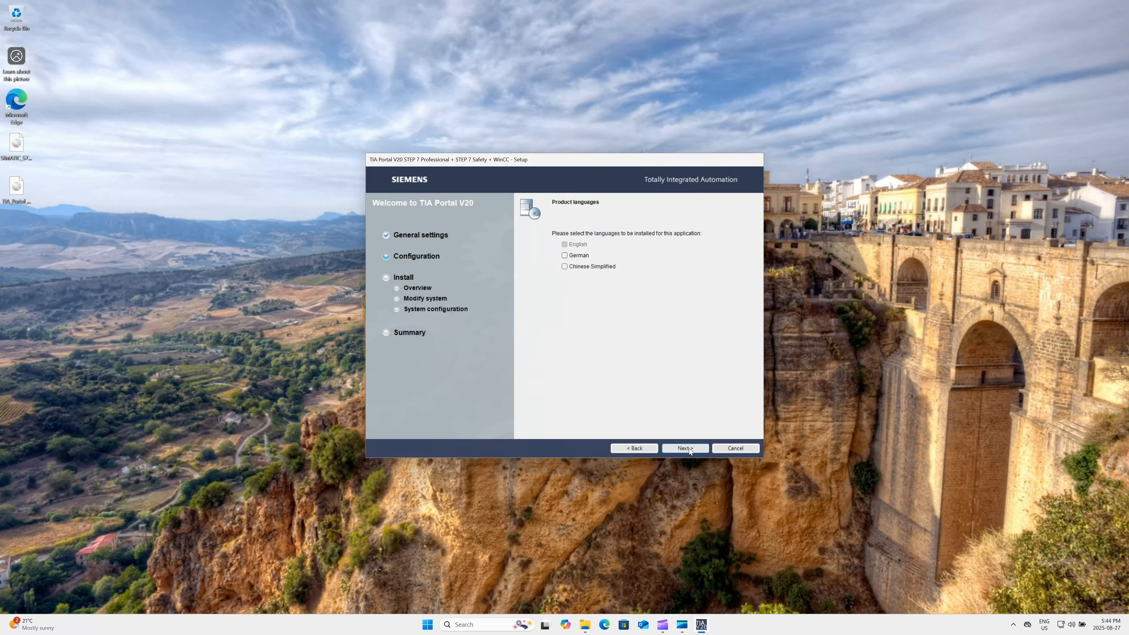
{"action": "left_click", "coordinate": [689, 449]}
{"action": "left_click", "coordinate": [689, 448]}
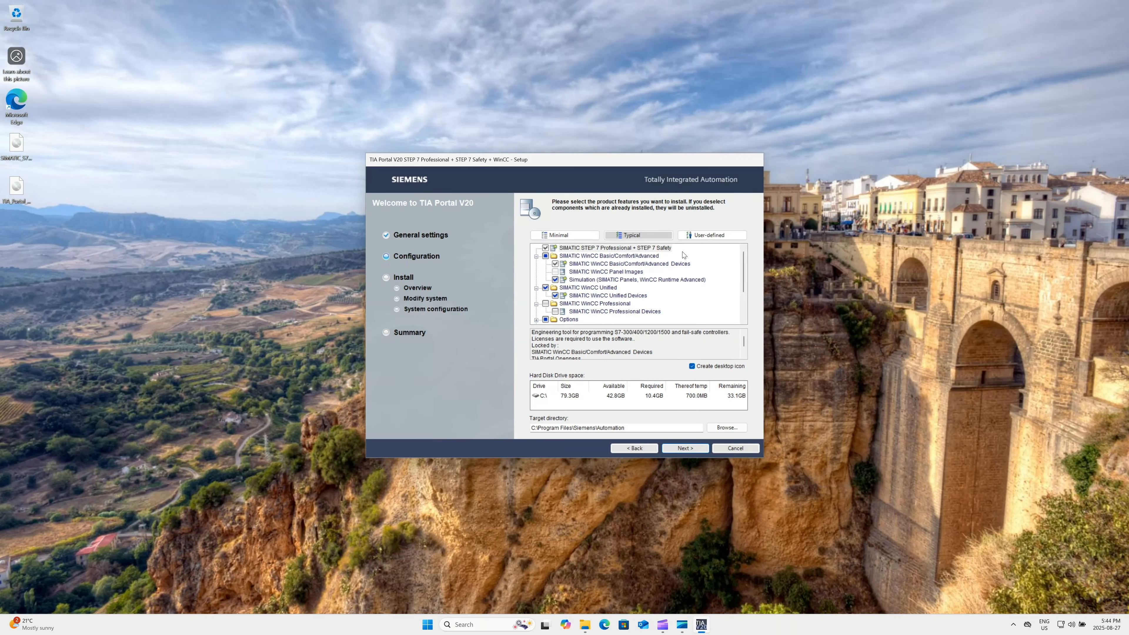
Step: Keep the Typical feature selection and default target directory, and accept the license terms and security information
{"action": "scroll", "coordinate": [707, 281], "scroll_direction": "down", "scroll_amount": 2}
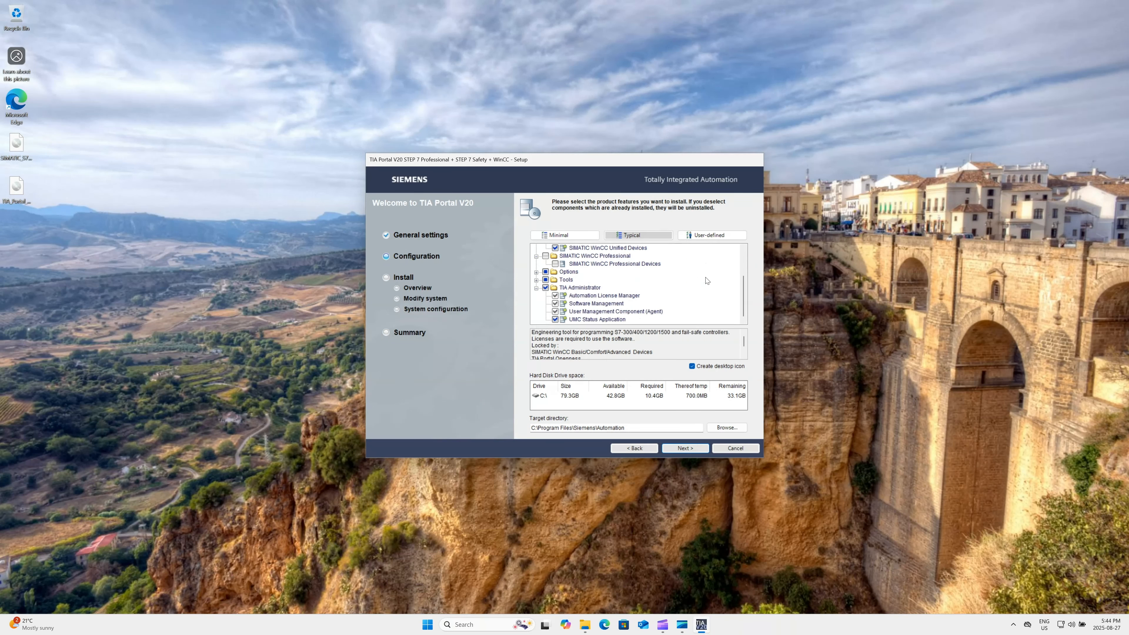
{"action": "scroll", "coordinate": [707, 280], "scroll_direction": "up", "scroll_amount": 2}
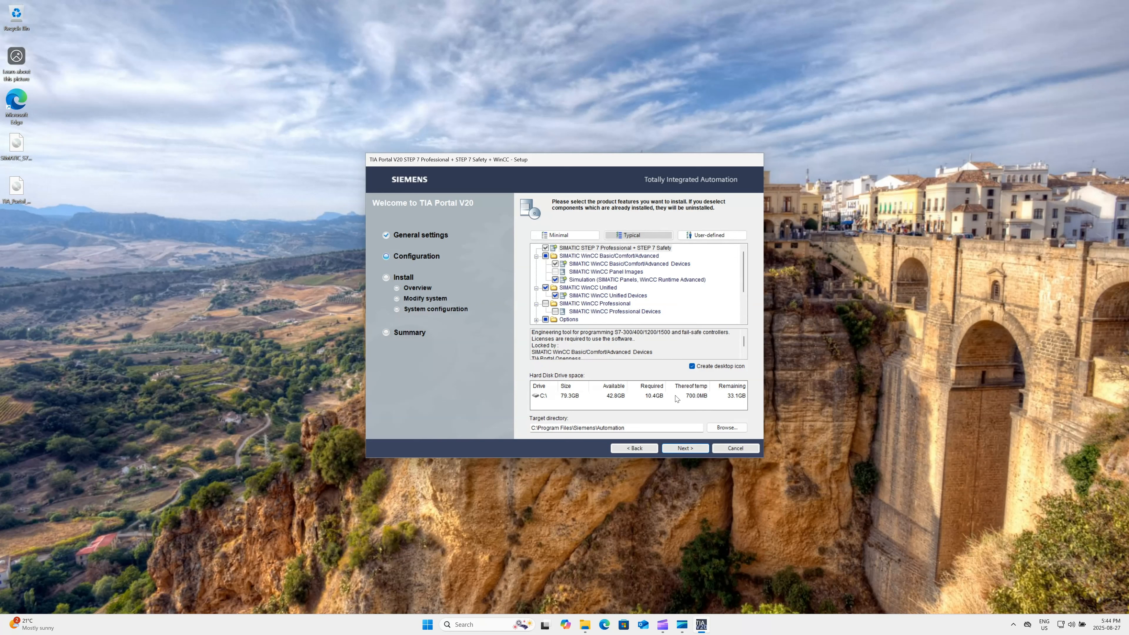
{"action": "left_click", "coordinate": [703, 448]}
{"action": "left_click", "coordinate": [622, 418]}
{"action": "left_click", "coordinate": [624, 427]}
{"action": "left_click", "coordinate": [694, 448]}
Step: Keep port 5112 for the TIA Help Viewer and set the software update server configuration to continue with current settings
{"action": "left_click", "coordinate": [701, 446]}
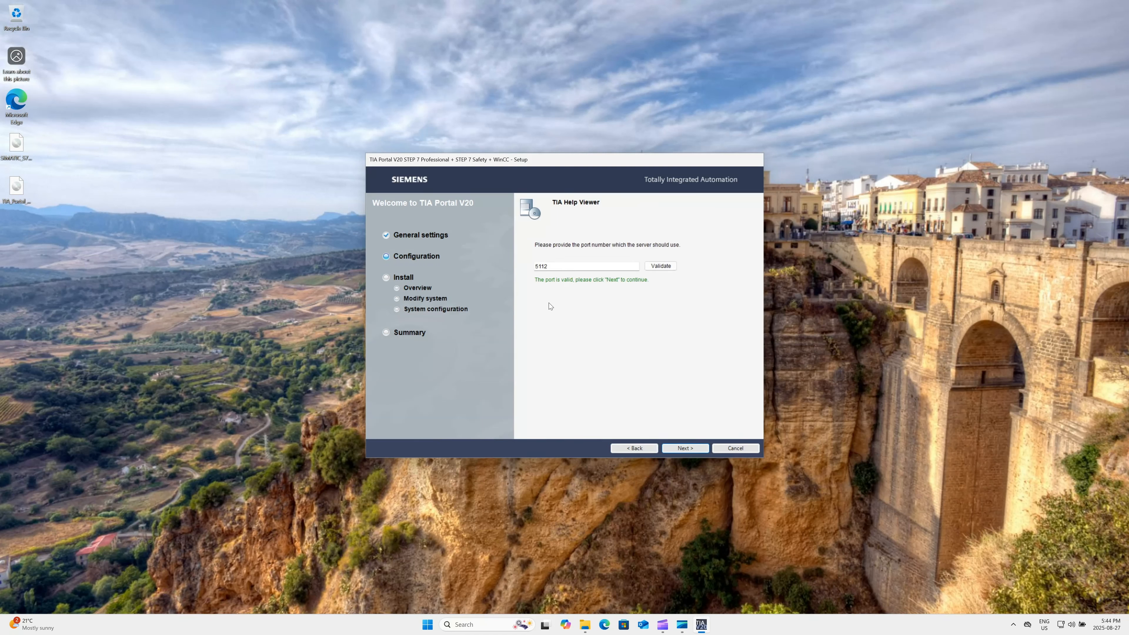
{"action": "left_click", "coordinate": [699, 449]}
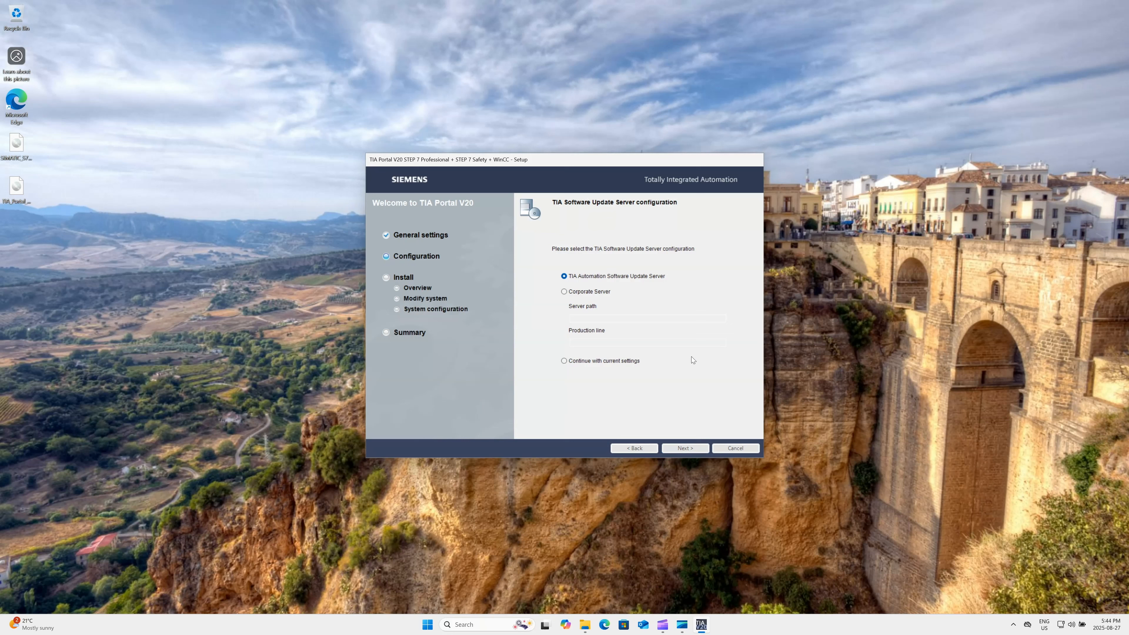
{"action": "left_click", "coordinate": [623, 361]}
Step: Accept the security and permissions settings and start the TIA Portal V20 installation
{"action": "left_click", "coordinate": [532, 432]}
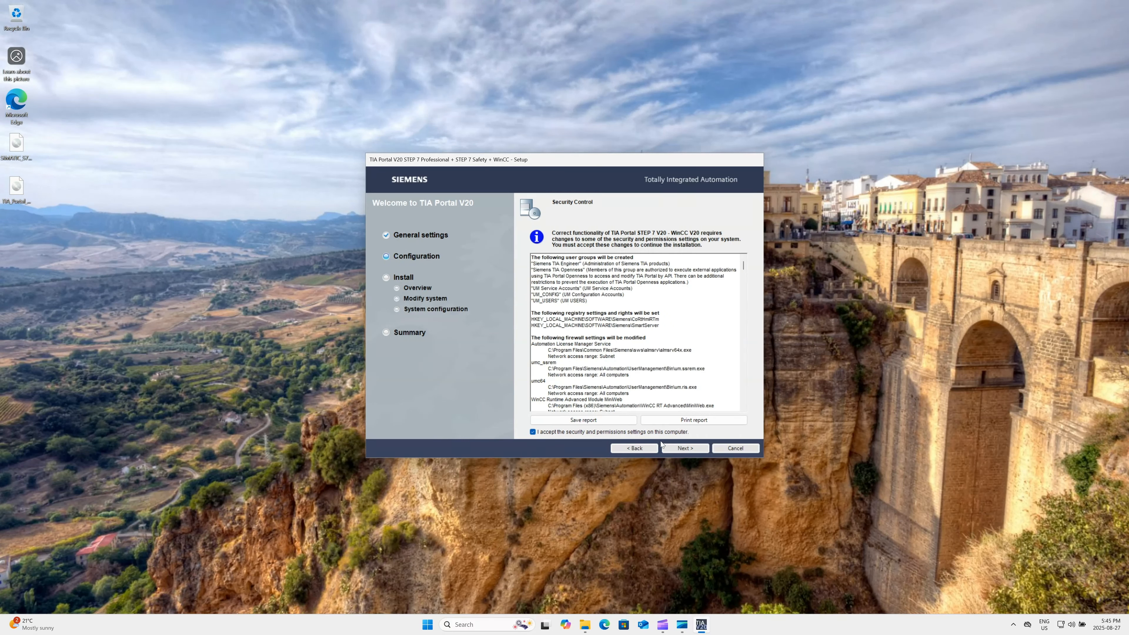
{"action": "left_click", "coordinate": [696, 448]}
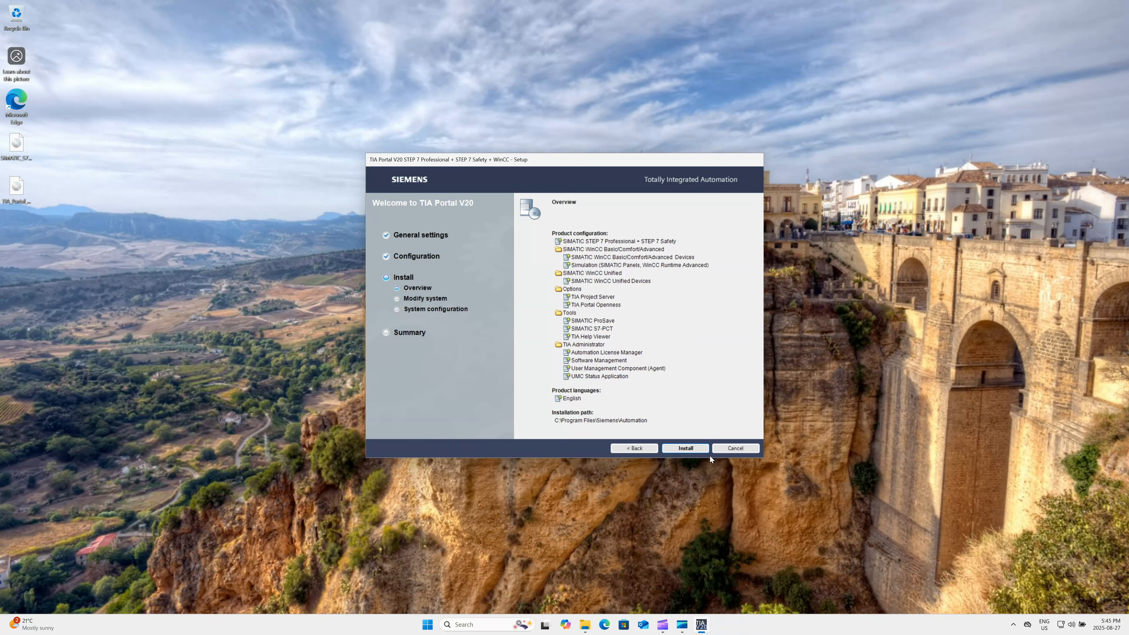
{"action": "left_click", "coordinate": [704, 450]}
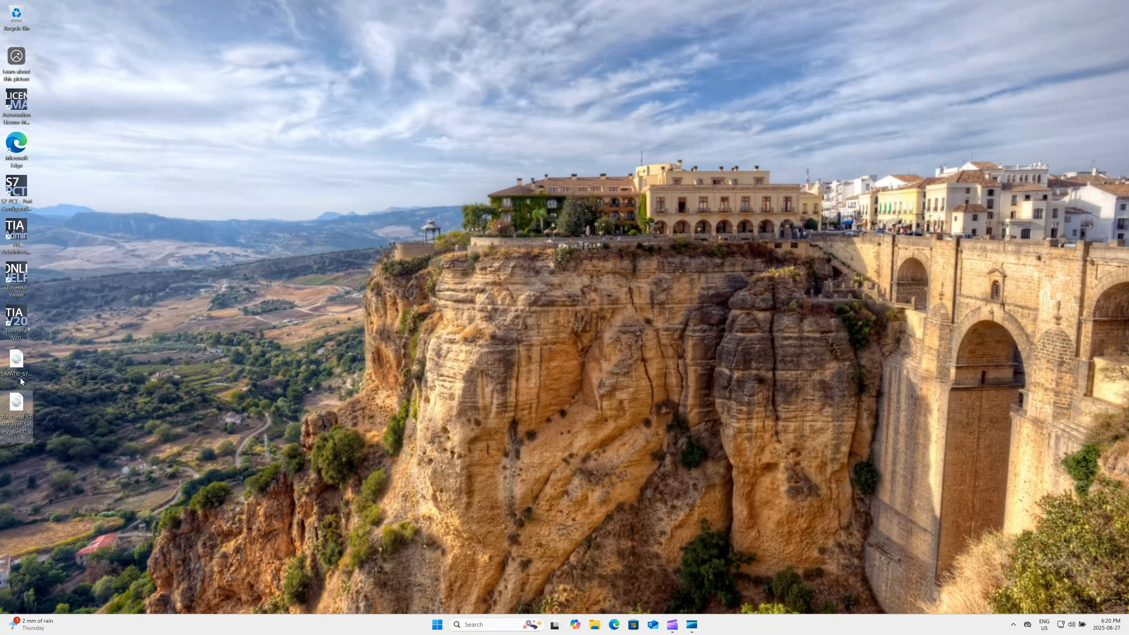
Step: Mount the S7-PLCSIM Advanced disc image from the desktop, launch its Start setup application, and close the drive's folder window
{"action": "double_click", "coordinate": [21, 359]}
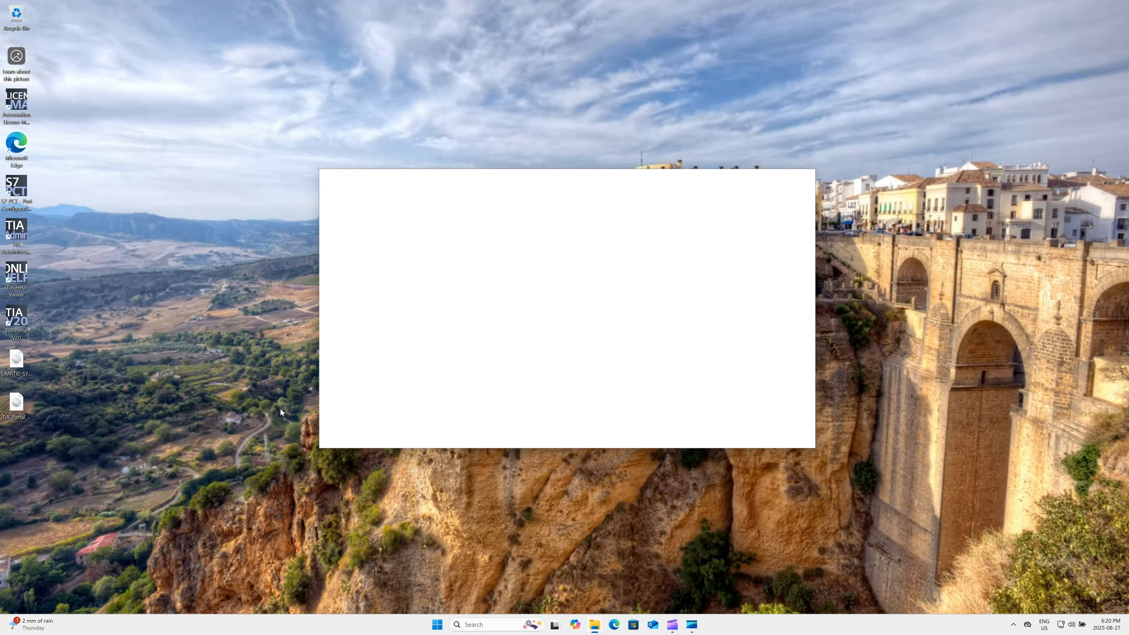
{"action": "left_click", "coordinate": [434, 314]}
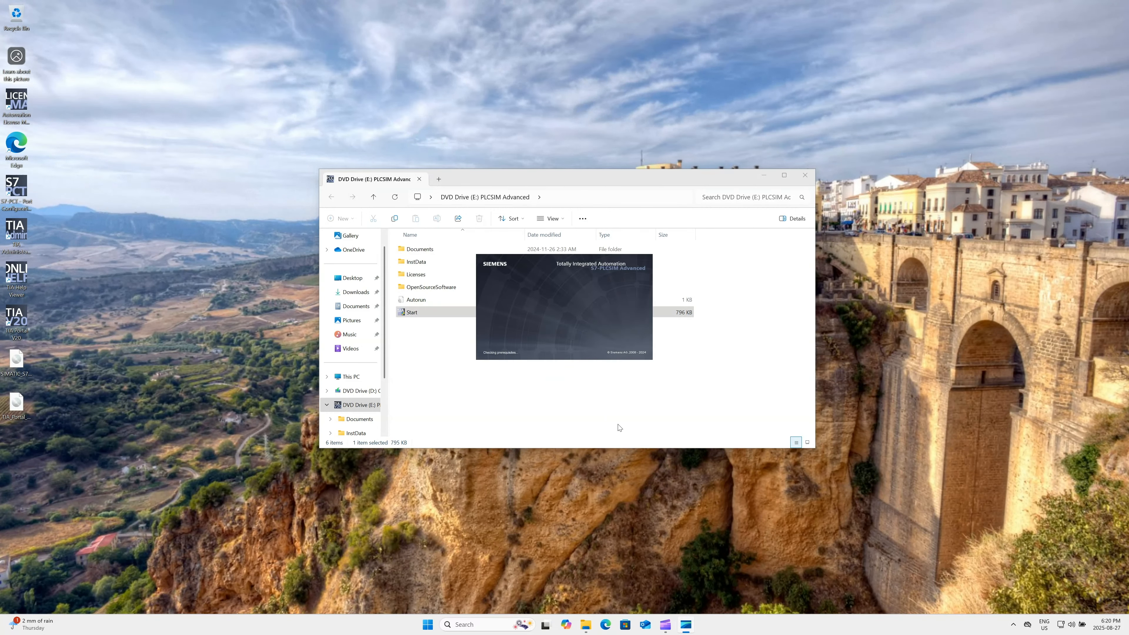
{"action": "left_click", "coordinate": [804, 175]}
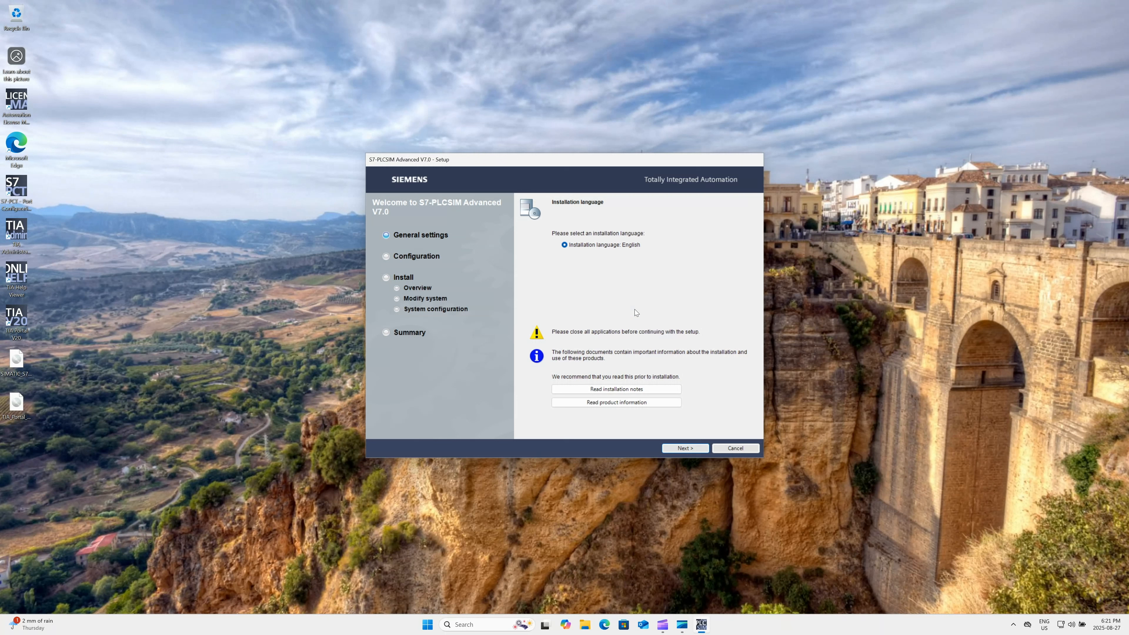
Step: Keep English and the default S7-PLCSIM Advanced V7.0 features, and accept the license agreements and security information
{"action": "left_click", "coordinate": [687, 448]}
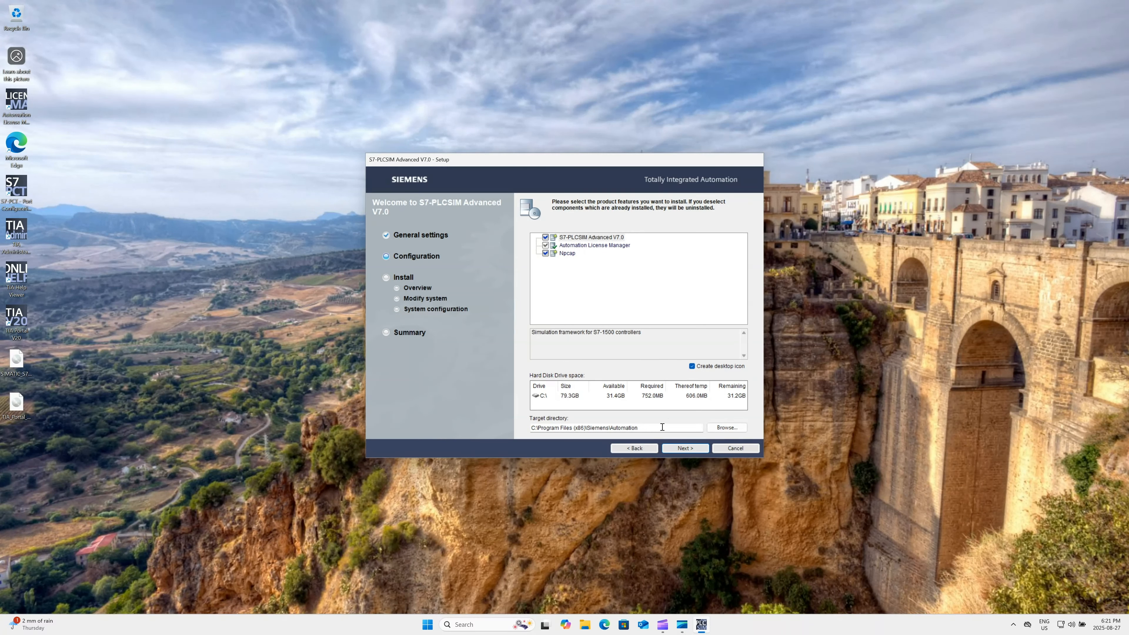
{"action": "left_click", "coordinate": [675, 449]}
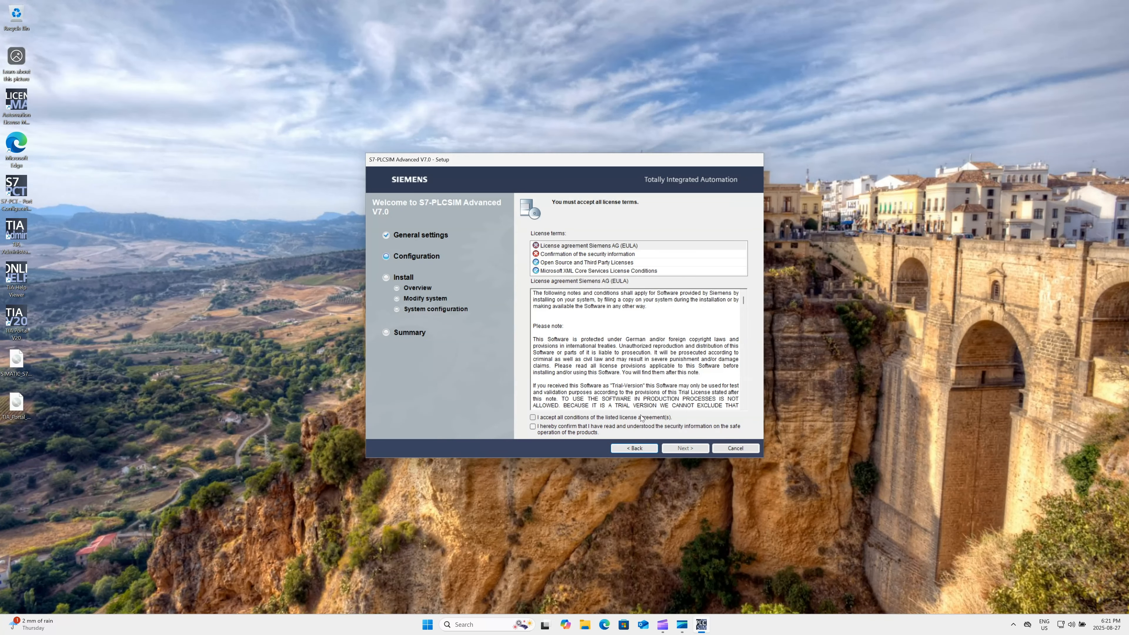
{"action": "left_click", "coordinate": [641, 417]}
{"action": "left_click", "coordinate": [647, 427]}
{"action": "left_click", "coordinate": [683, 448]}
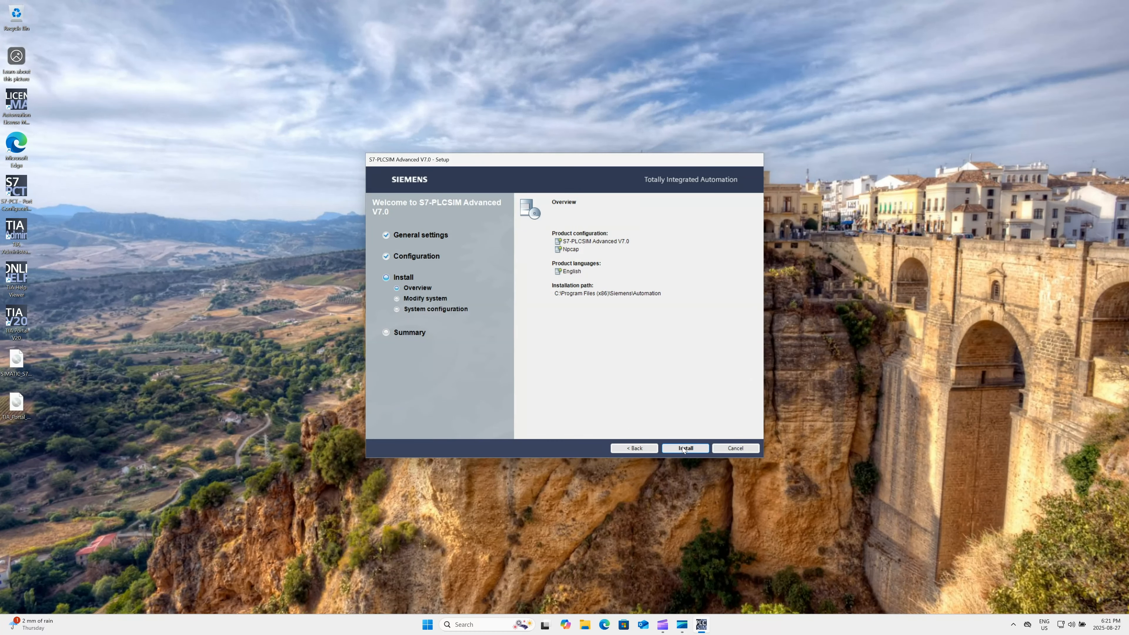
Step: Start the S7-PLCSIM Advanced V7.0 installation and skip the license transfer
{"action": "left_click", "coordinate": [683, 449]}
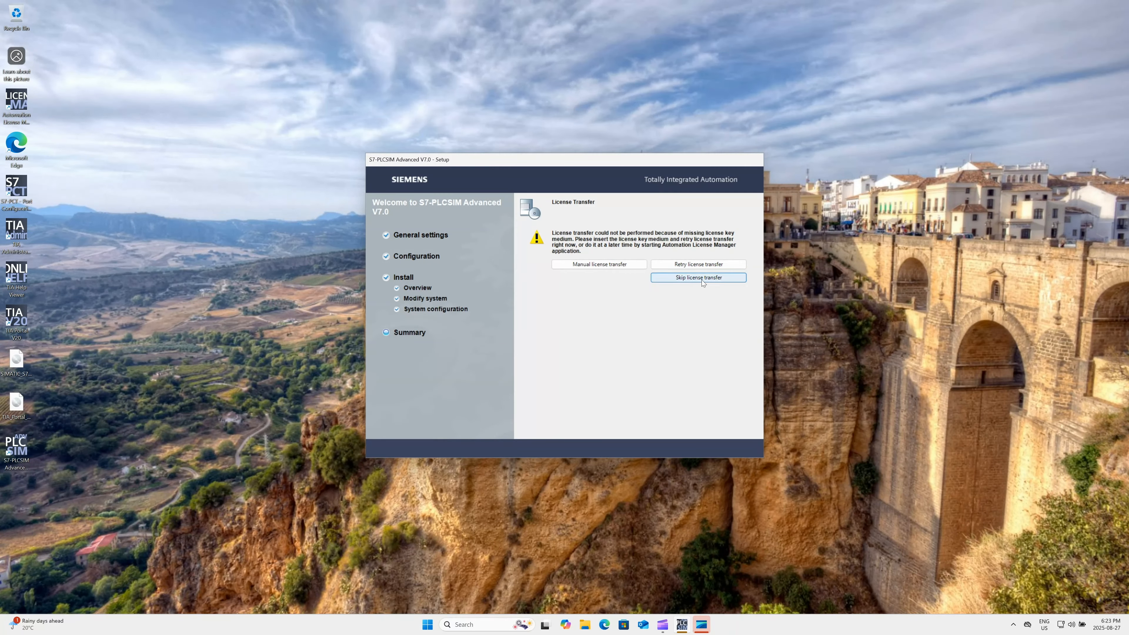
{"action": "left_click", "coordinate": [699, 277]}
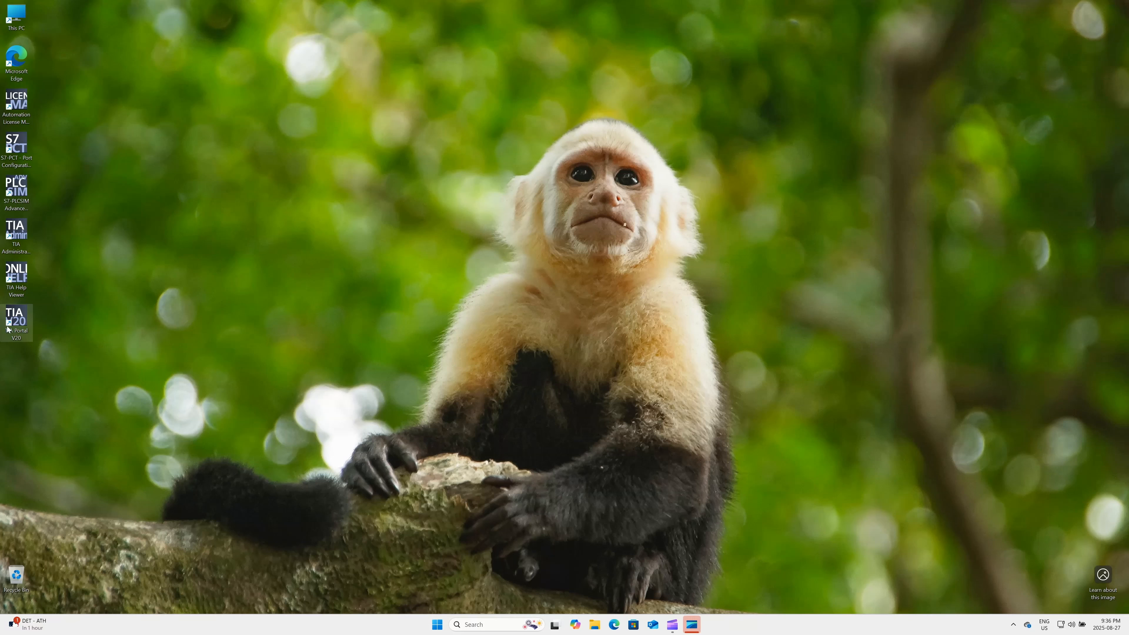
Step: Launch TIA Portal V20 and create a new project named "Test Project"
{"action": "double_click", "coordinate": [28, 322]}
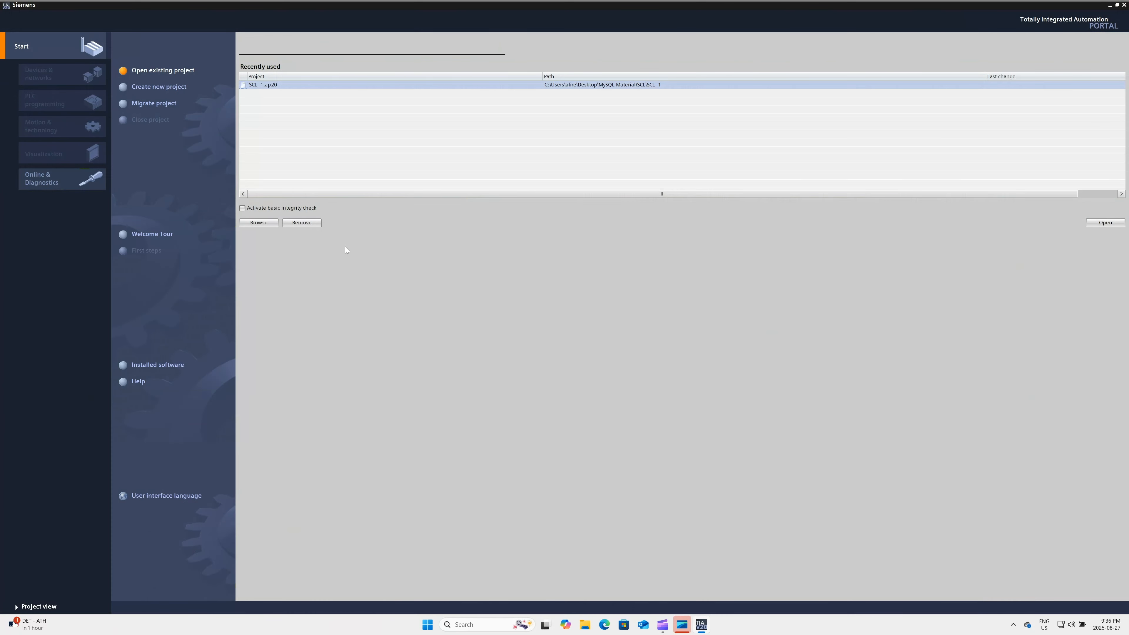
{"action": "left_click", "coordinate": [179, 88]}
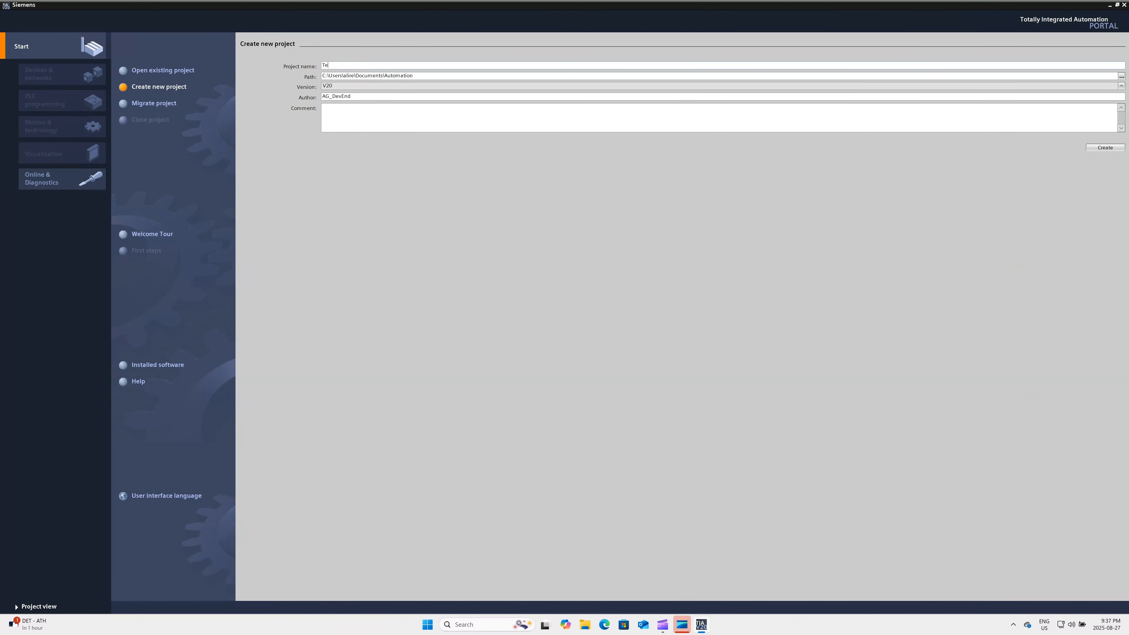
{"action": "type", "text": "Test Project"}
{"action": "left_click", "coordinate": [1120, 148]}
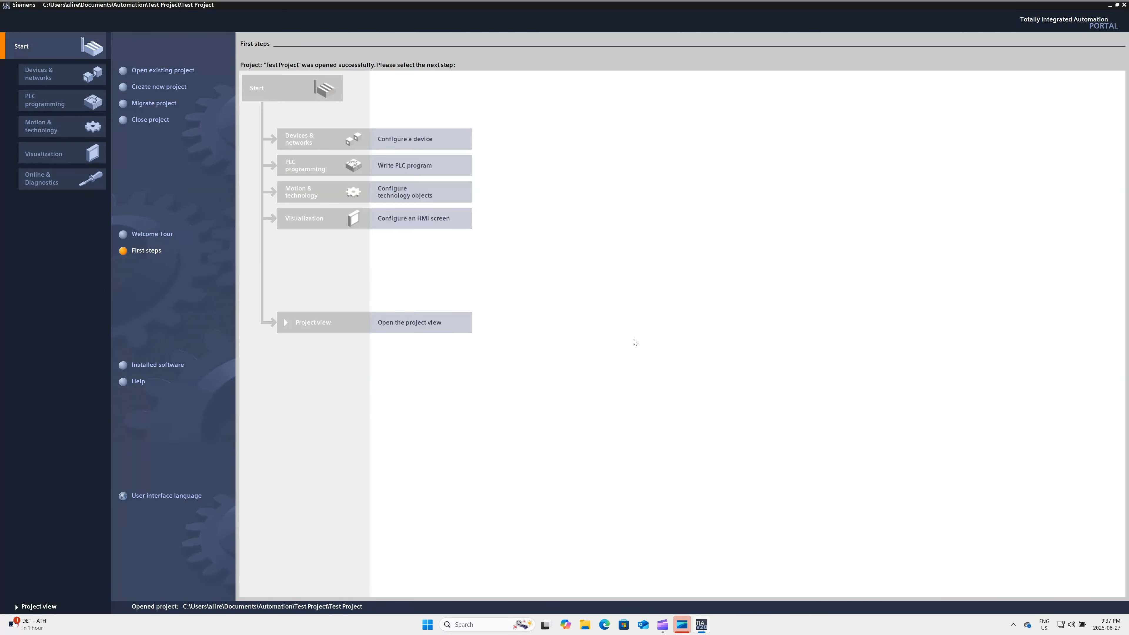
Step: Switch to the project view and open the Devices & networks editor with the hardware catalog displayed
{"action": "left_click", "coordinate": [51, 607]}
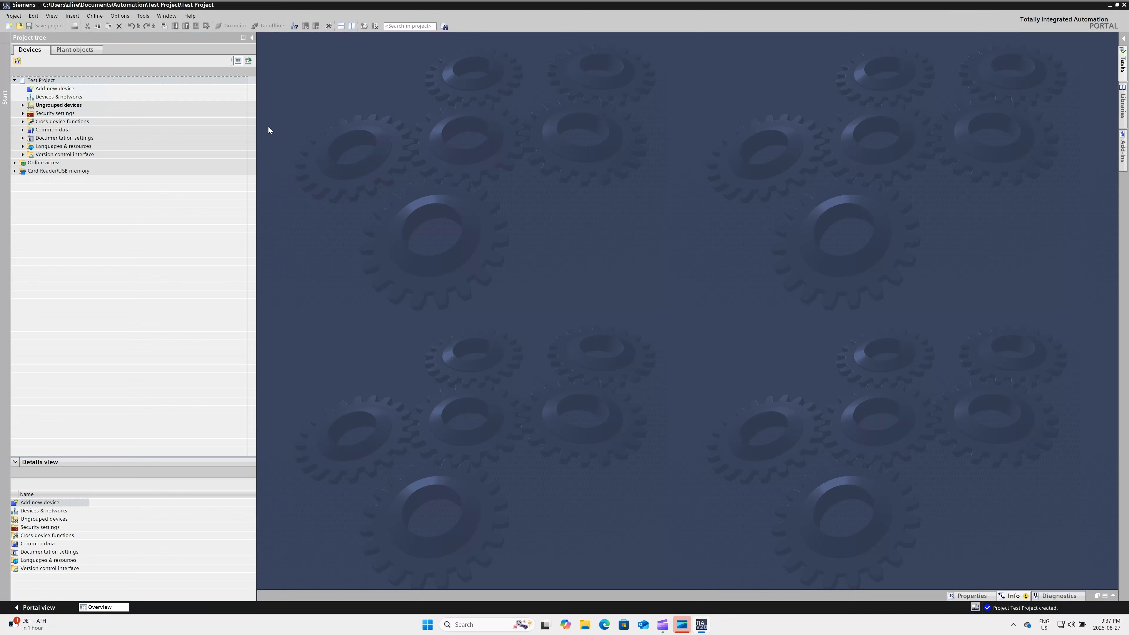
{"action": "left_click", "coordinate": [127, 97]}
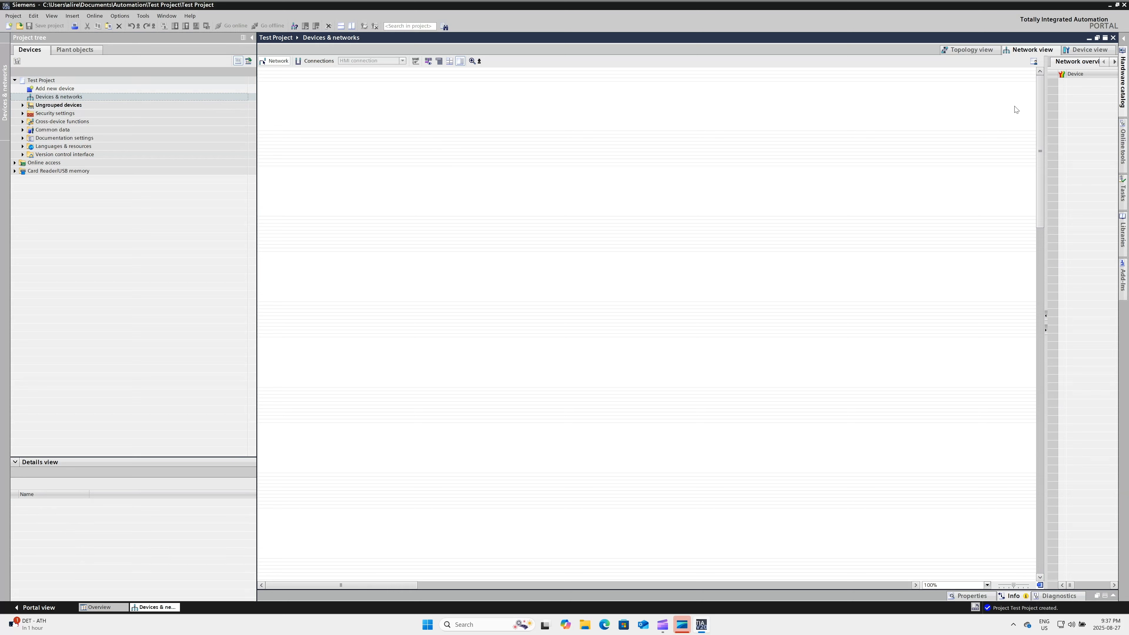
{"action": "left_click", "coordinate": [1122, 84]}
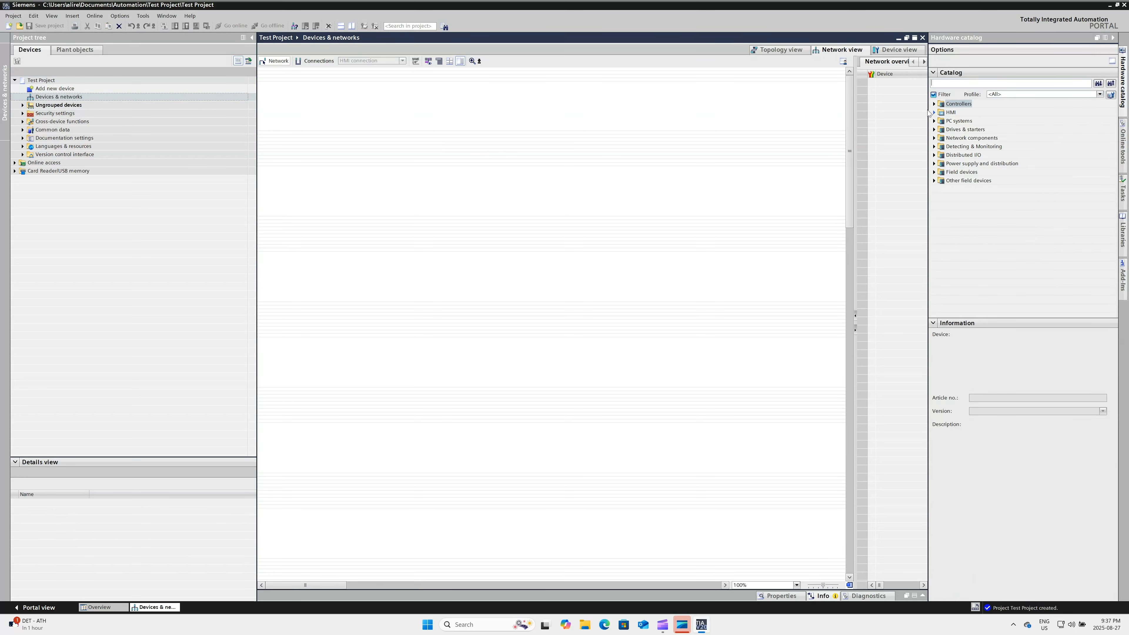
Step: Add a SIMATIC S7-1500 CPU 1515-2 PN (6ES7 515-2AN03-0AB0) to the network, finishing its security settings with PLC configuration data protection disabled
{"action": "left_click", "coordinate": [935, 104]}
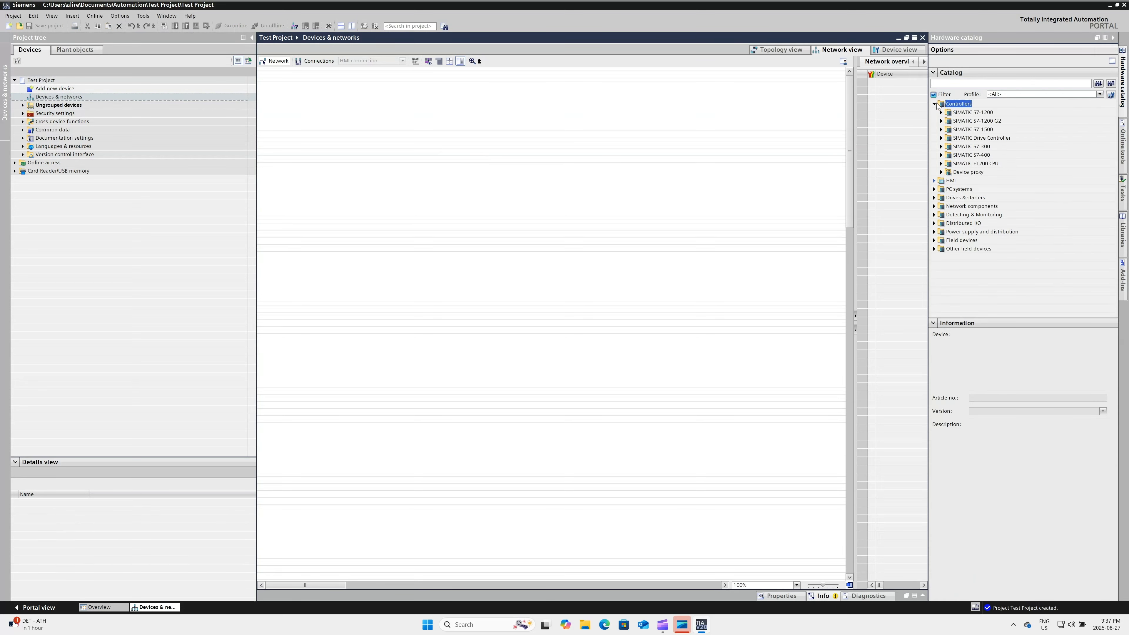
{"action": "left_click", "coordinate": [941, 129]}
{"action": "left_click", "coordinate": [948, 138]}
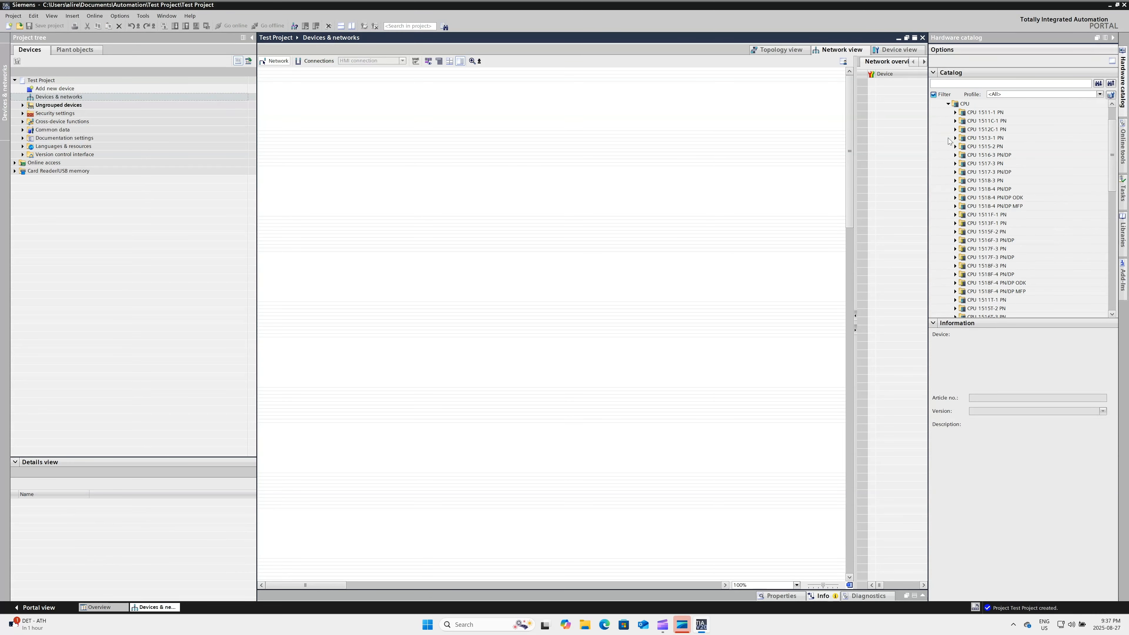
{"action": "left_click", "coordinate": [956, 146]}
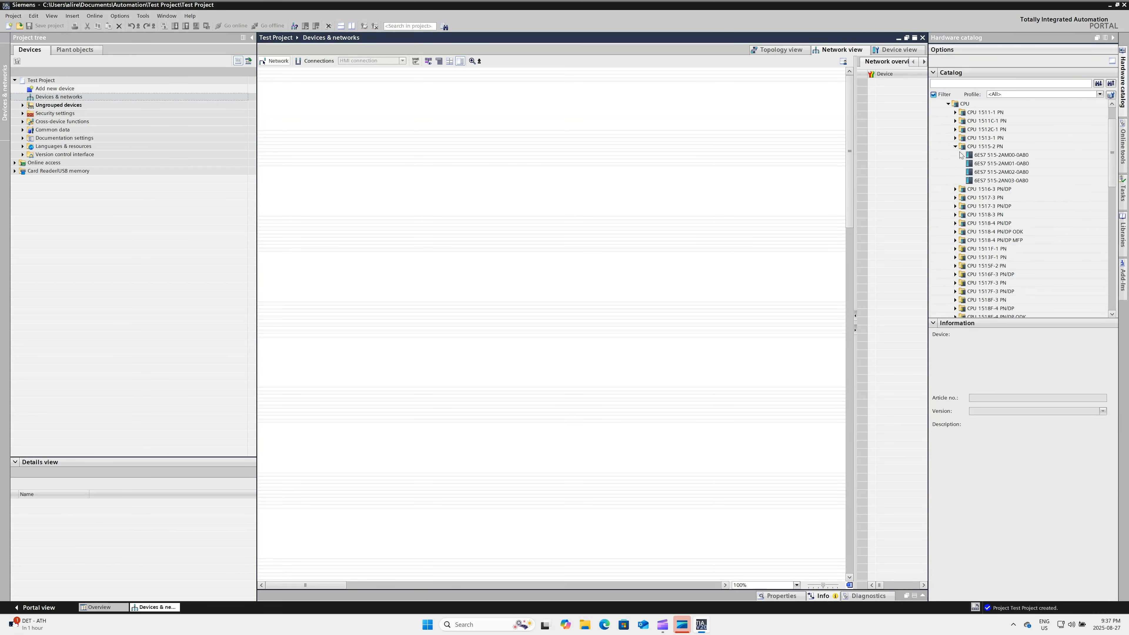
{"action": "left_click", "coordinate": [1001, 181]}
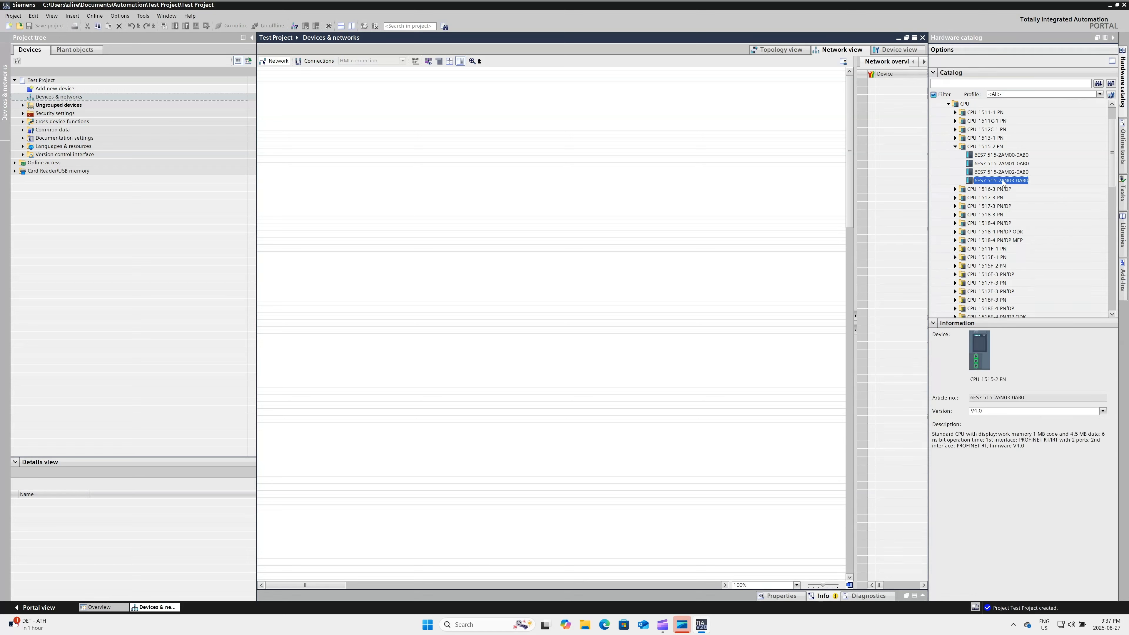
{"action": "left_click_drag", "start_coordinate": [1002, 181], "coordinate": [668, 233]}
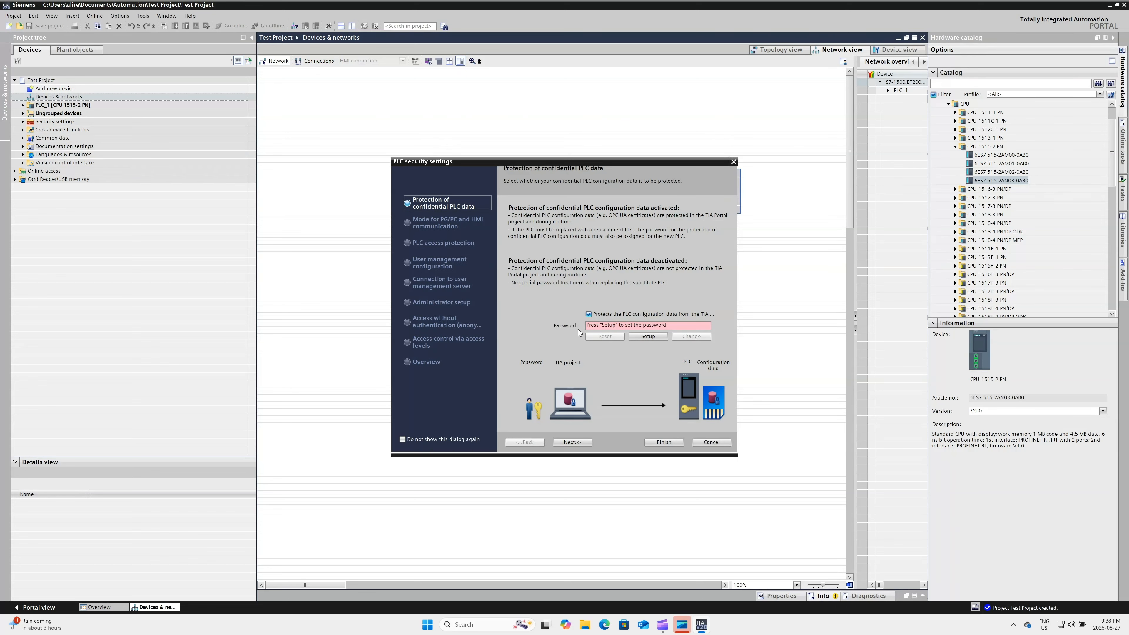
{"action": "left_click", "coordinate": [589, 314]}
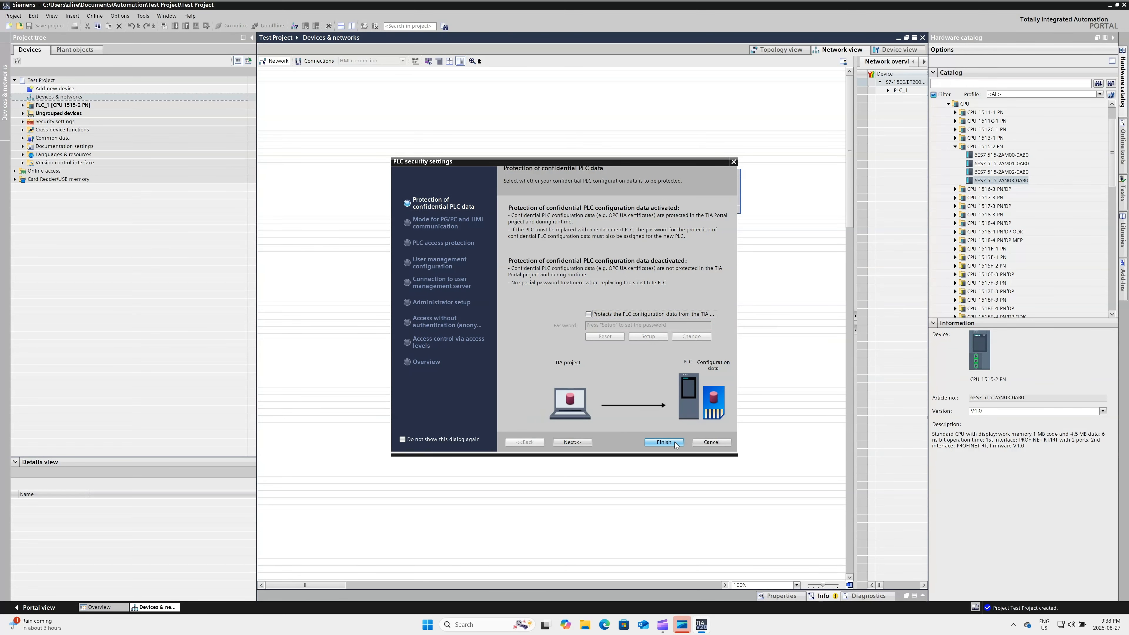
{"action": "left_click", "coordinate": [664, 442]}
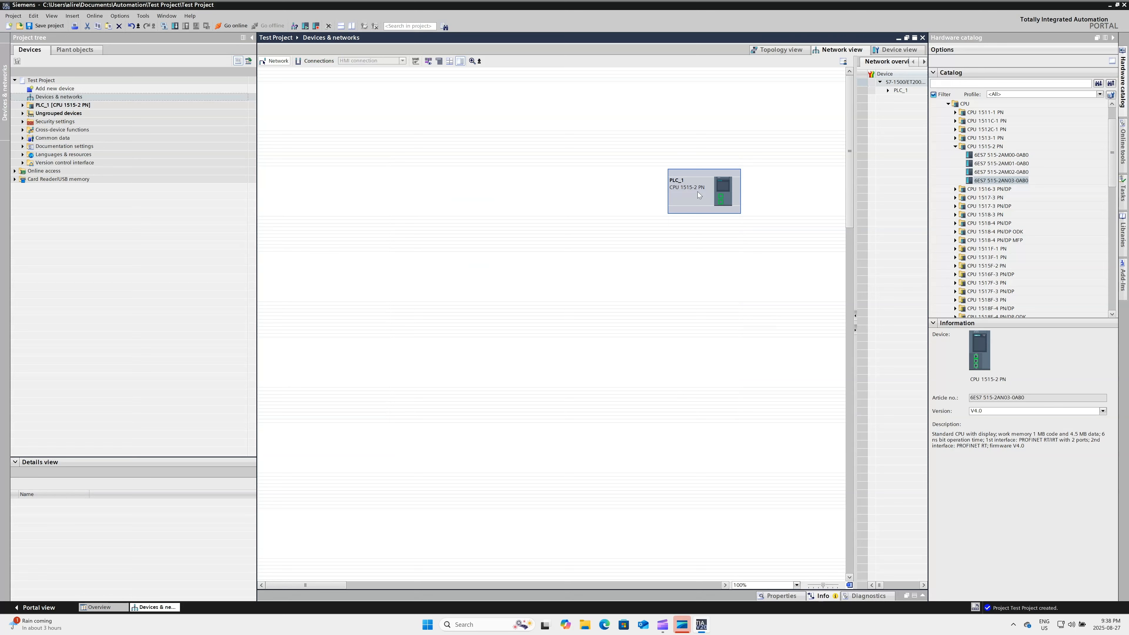
Step: Move PLC_1 to the upper-left corner of the network view and save the project
{"action": "left_click_drag", "start_coordinate": [704, 182], "coordinate": [342, 93]}
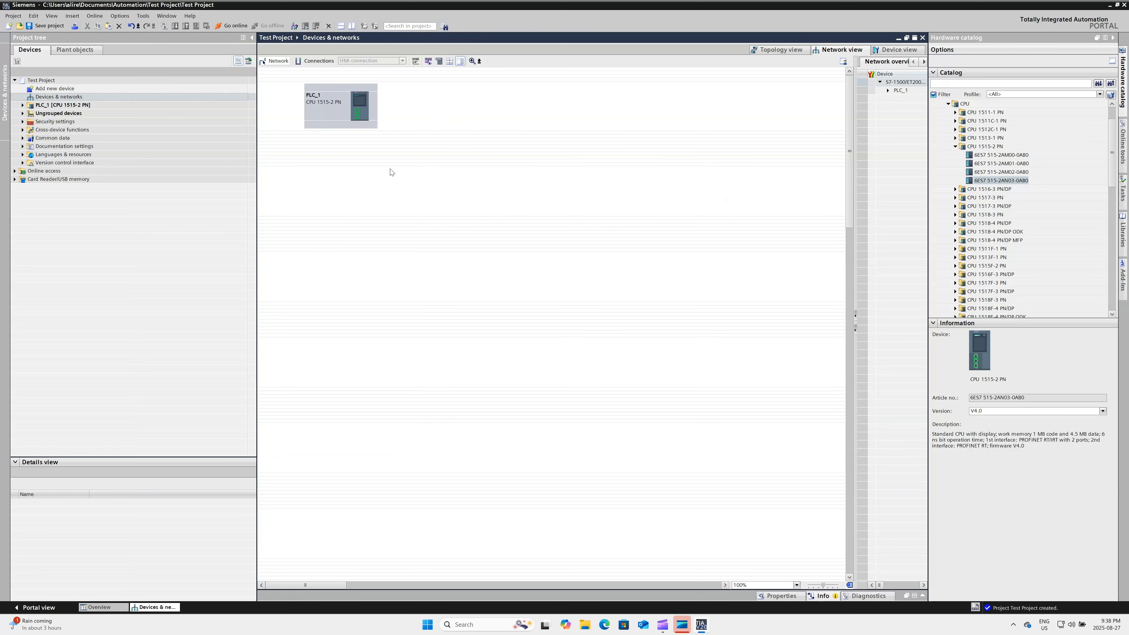
{"action": "left_click", "coordinate": [46, 27]}
Step: Check the CPU's PROFINET interface X1 Ethernet addresses and start a simulated S7-1500 instance named Test_PLC in S7-PLCSIM Advanced, acknowledging the trial license notice
{"action": "left_click_drag", "start_coordinate": [941, 149], "coordinate": [1006, 129]}
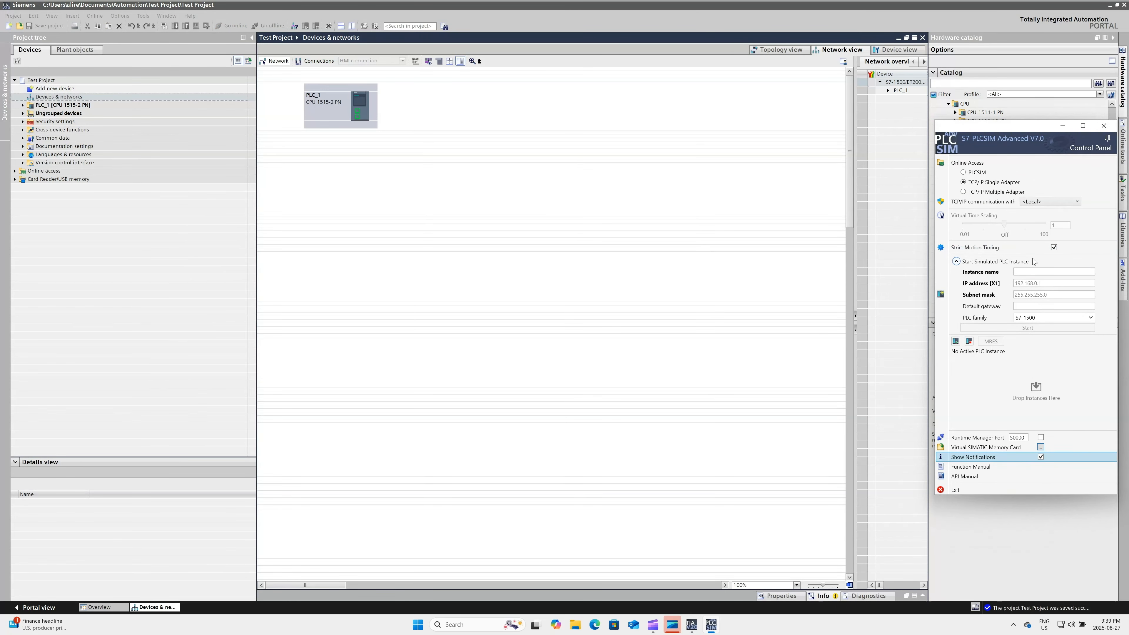
{"action": "type", "text": "Test_PLC"}
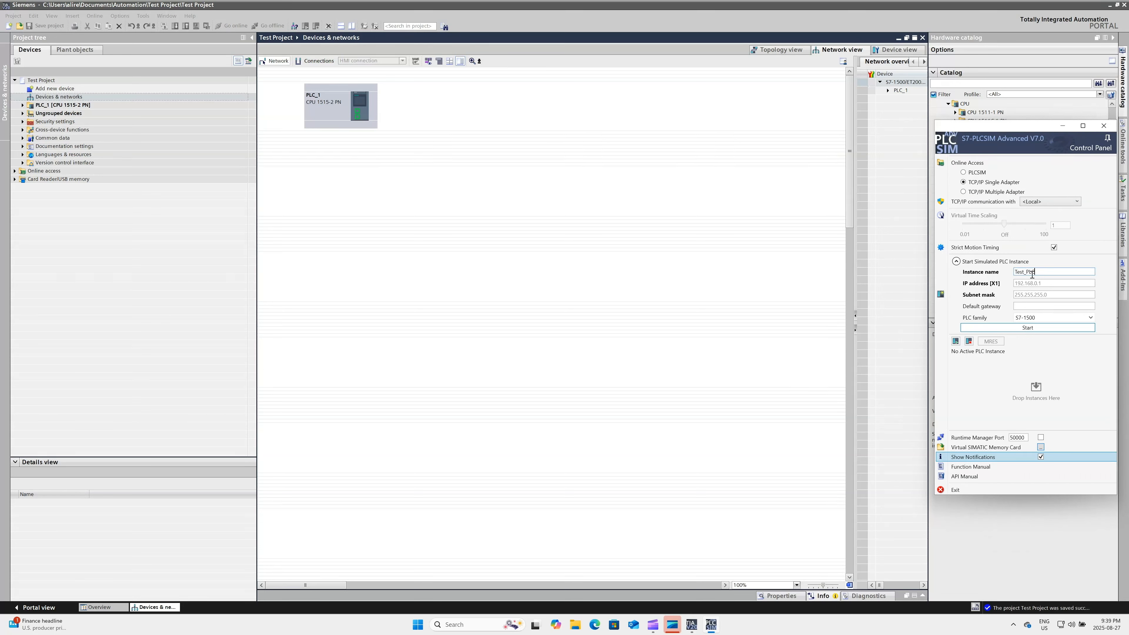
{"action": "left_click", "coordinate": [358, 111]}
{"action": "double_click", "coordinate": [357, 112]}
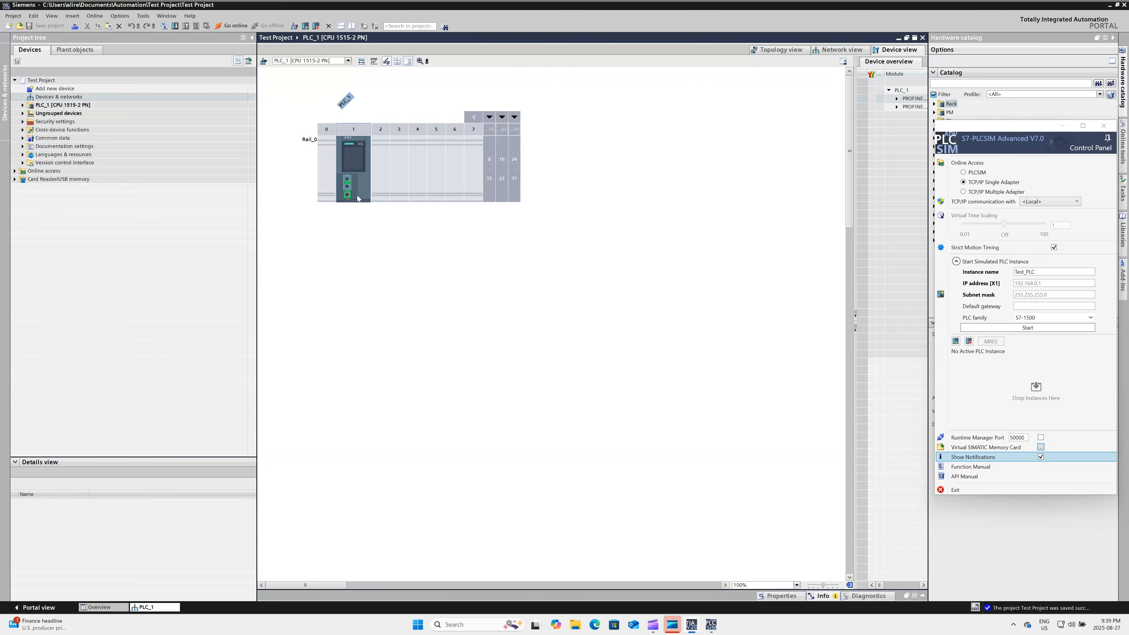
{"action": "double_click", "coordinate": [349, 185]}
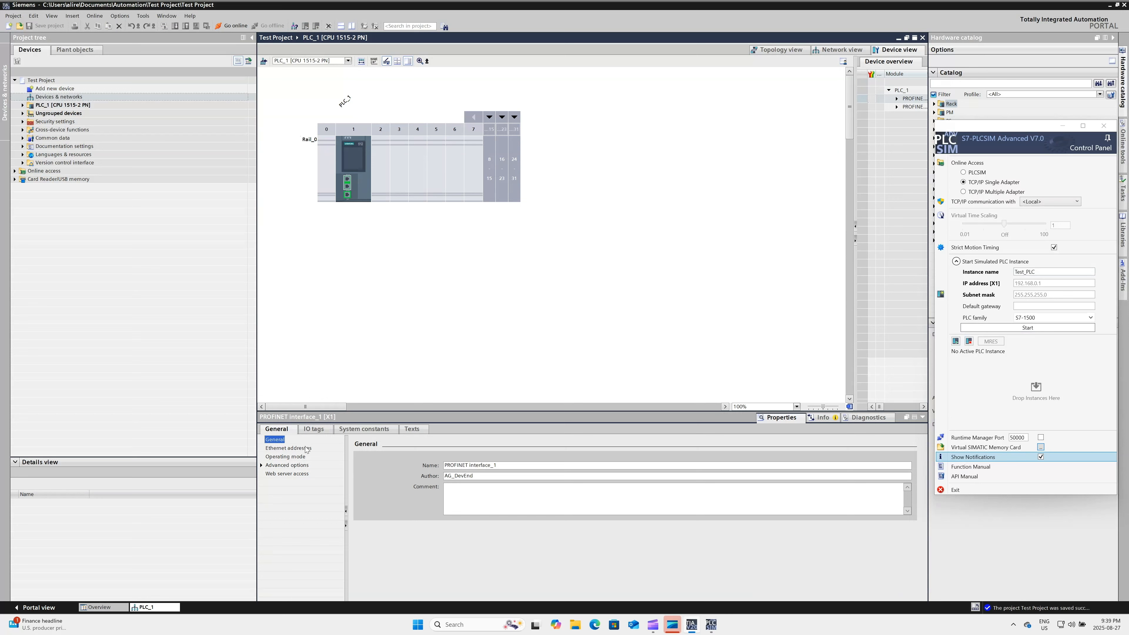
{"action": "left_click", "coordinate": [306, 448]}
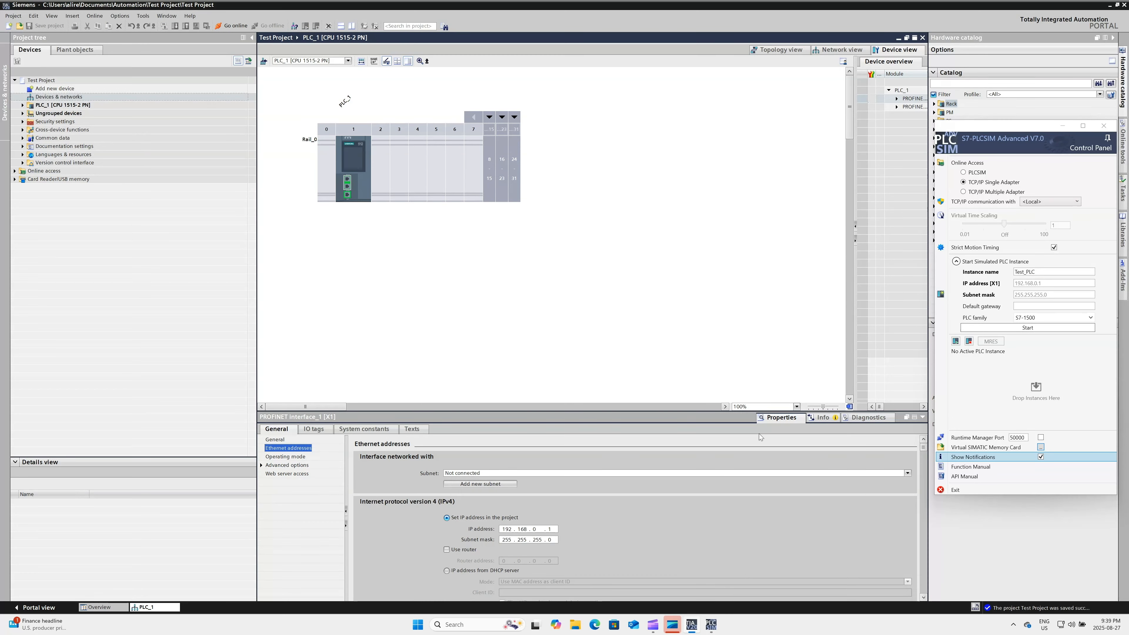
{"action": "left_click", "coordinate": [1025, 327]}
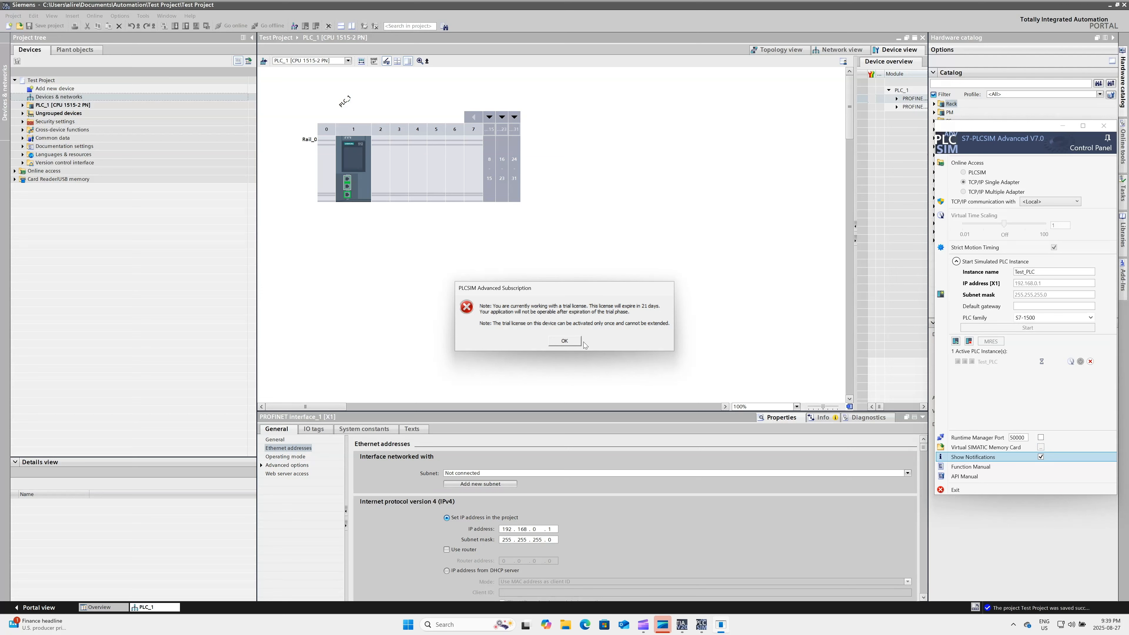
{"action": "left_click", "coordinate": [574, 343]}
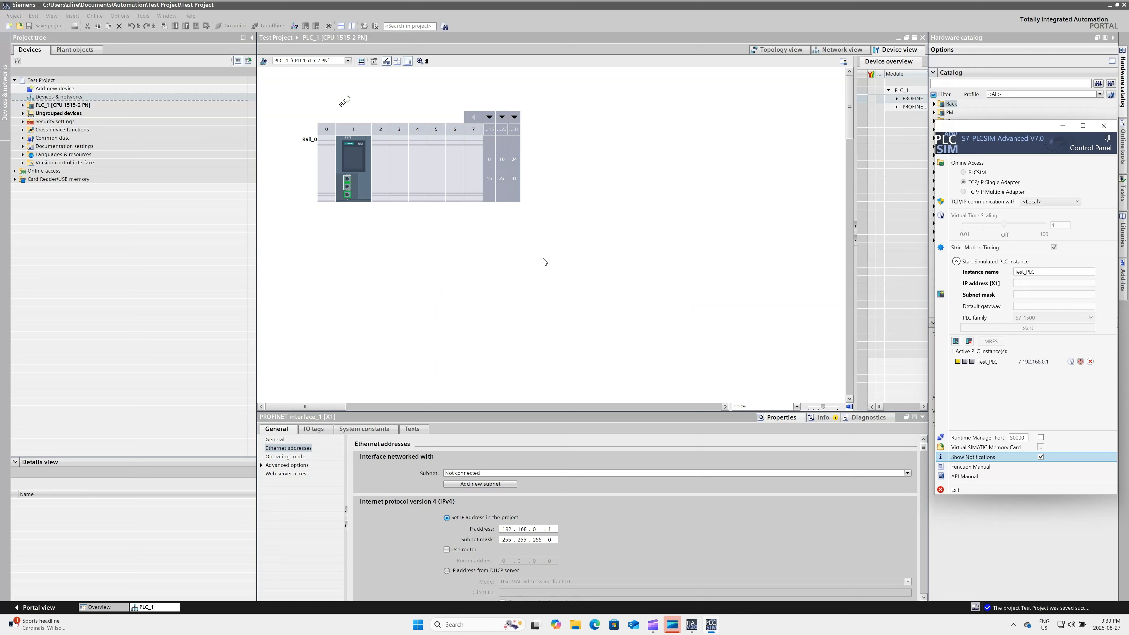
Step: Compile PLC_1 and go from the full-access error message to the project's users and roles settings
{"action": "left_click", "coordinate": [349, 167]}
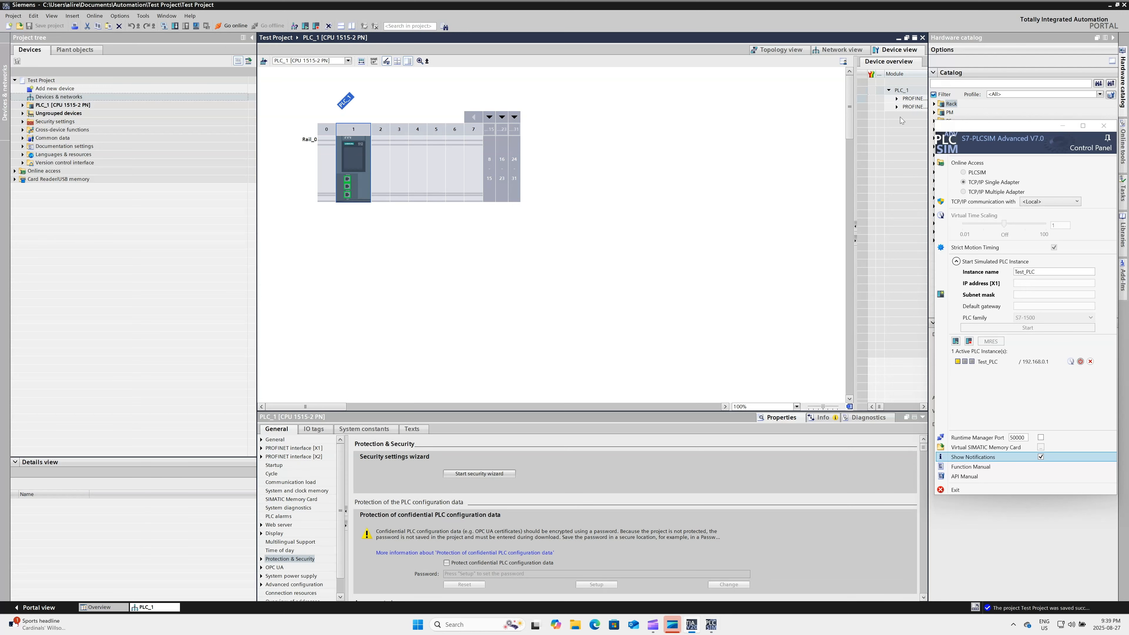
{"action": "left_click", "coordinate": [164, 26]}
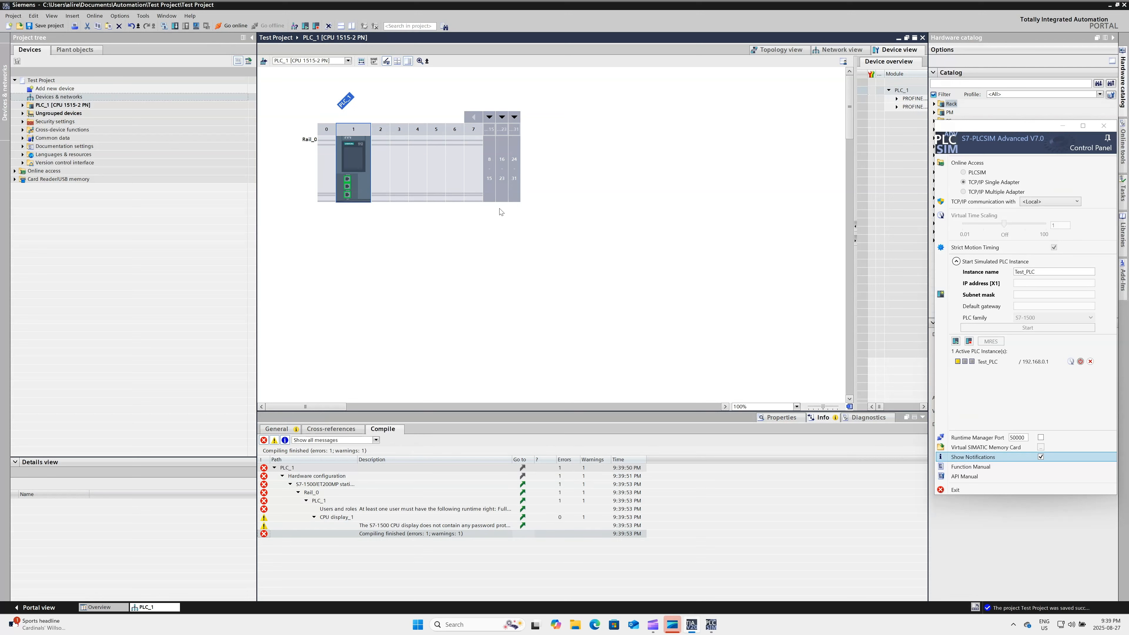
{"action": "left_click_drag", "start_coordinate": [511, 460], "coordinate": [598, 461]}
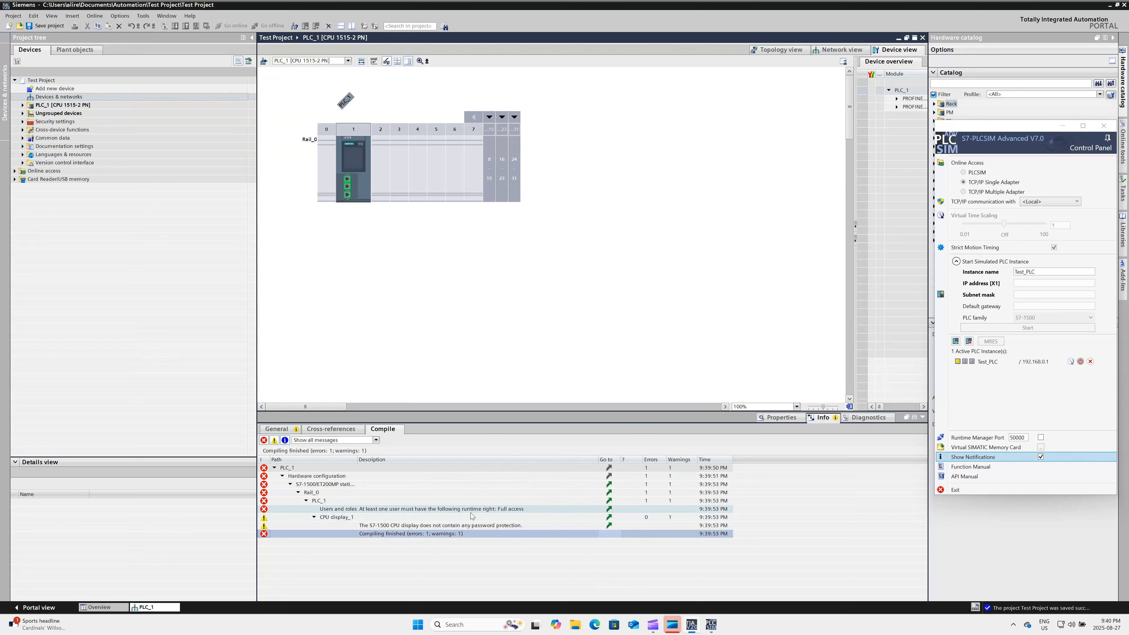
{"action": "left_click", "coordinate": [600, 509]}
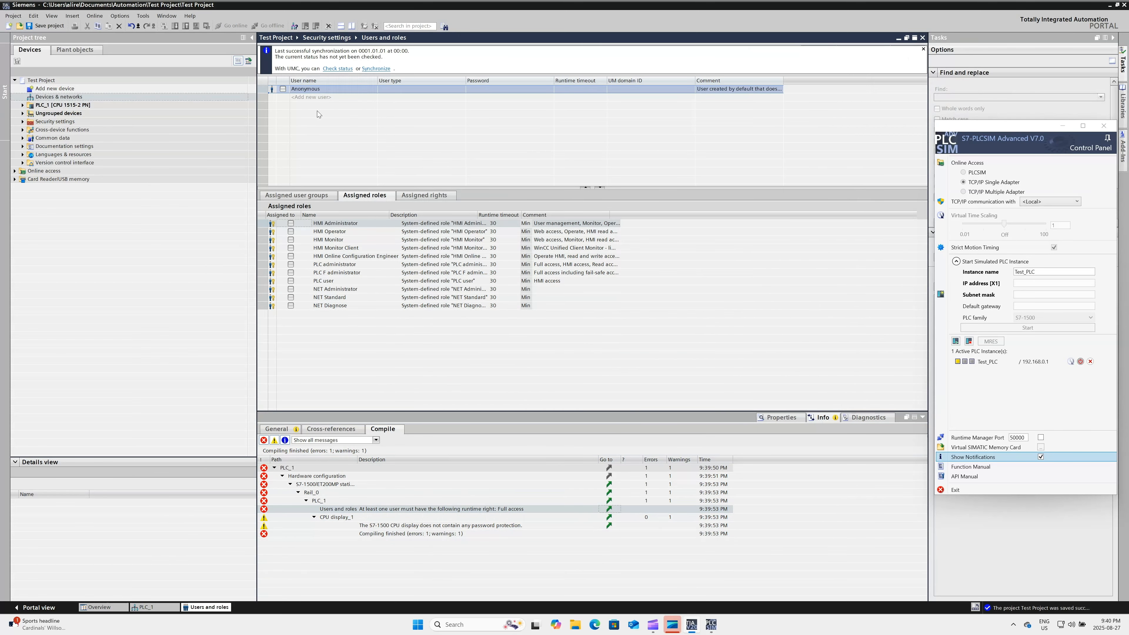
Step: Dismiss the synchronization notice and add a user-defined role named Role_test to the project's roles
{"action": "left_click", "coordinate": [923, 49]}
{"action": "left_click", "coordinate": [902, 50]}
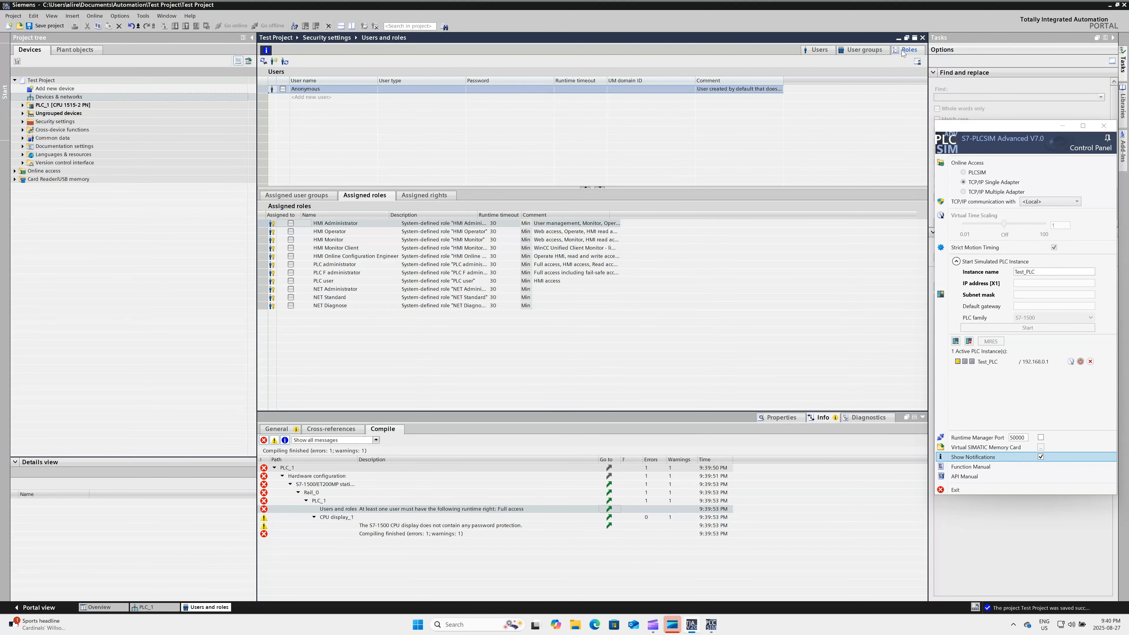
{"action": "left_click", "coordinate": [322, 180]}
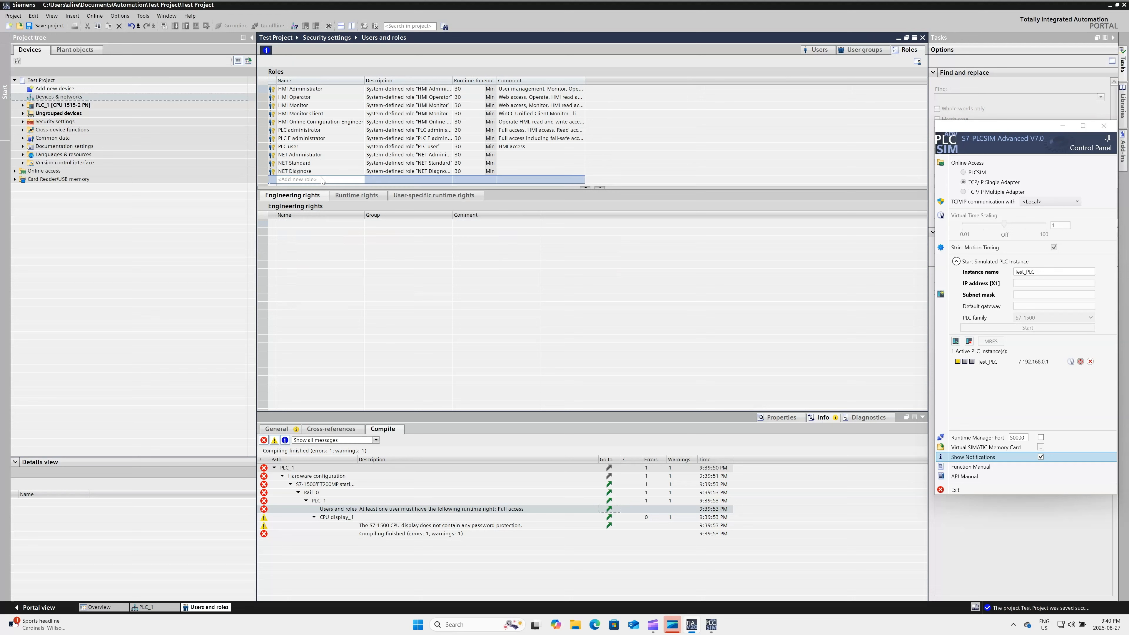
{"action": "left_click", "coordinate": [322, 180]}
{"action": "left_click", "coordinate": [321, 177]}
{"action": "type", "text": "_test"}
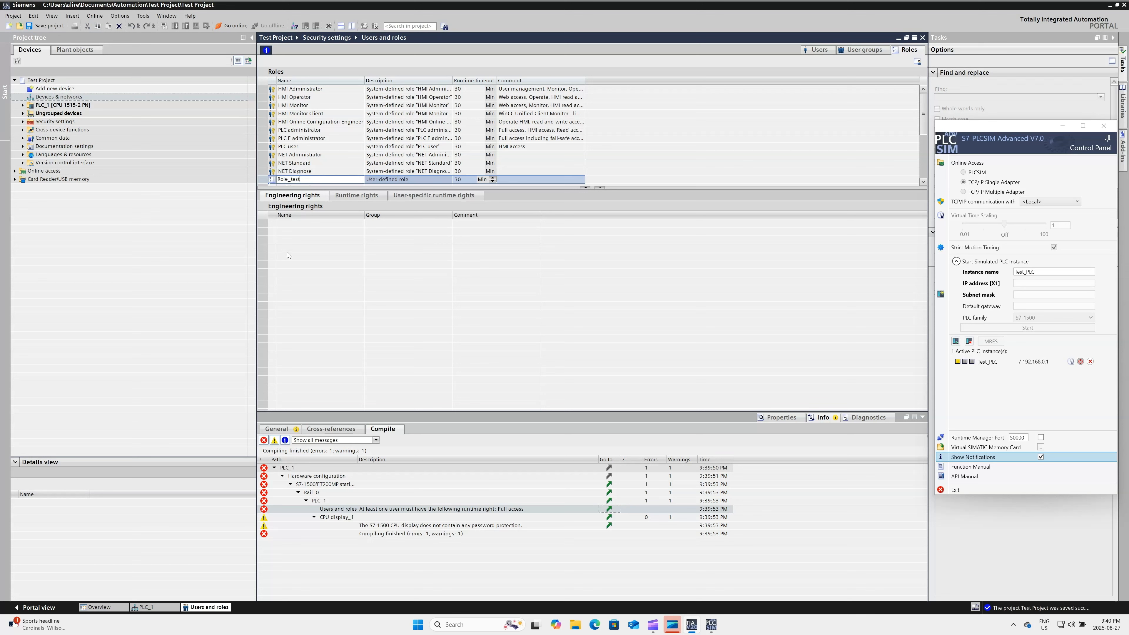
{"action": "left_click", "coordinate": [290, 243]}
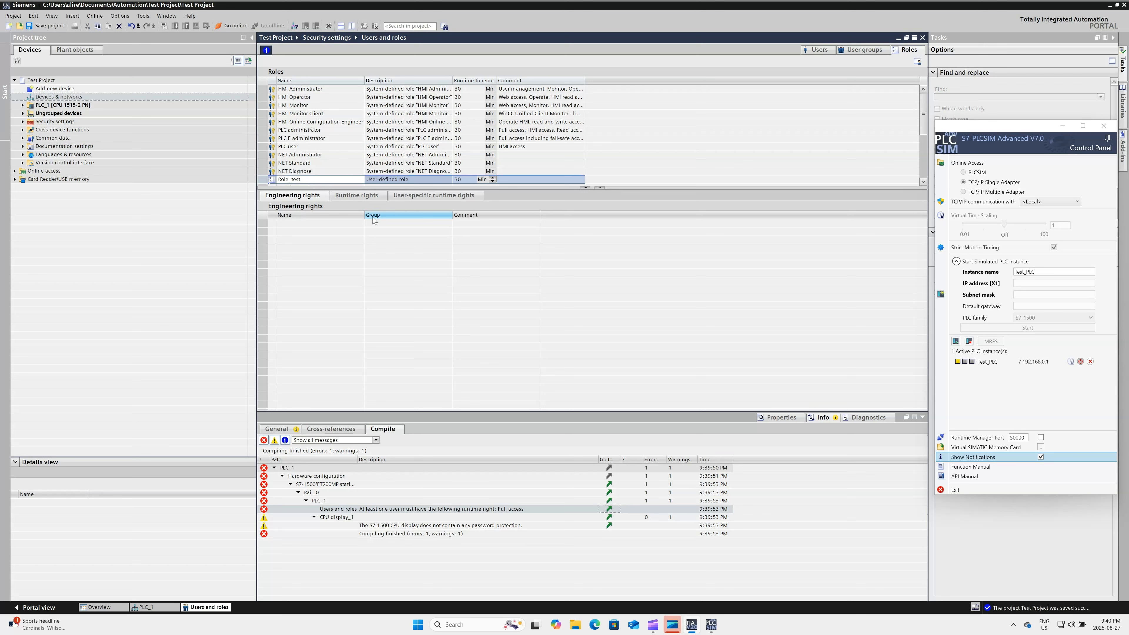
Step: Grant Role_test the "Full access" runtime right for PLC_1 under S7-1500 V4.0
{"action": "left_click", "coordinate": [365, 195]}
{"action": "left_click", "coordinate": [261, 214]}
{"action": "left_click", "coordinate": [268, 222]}
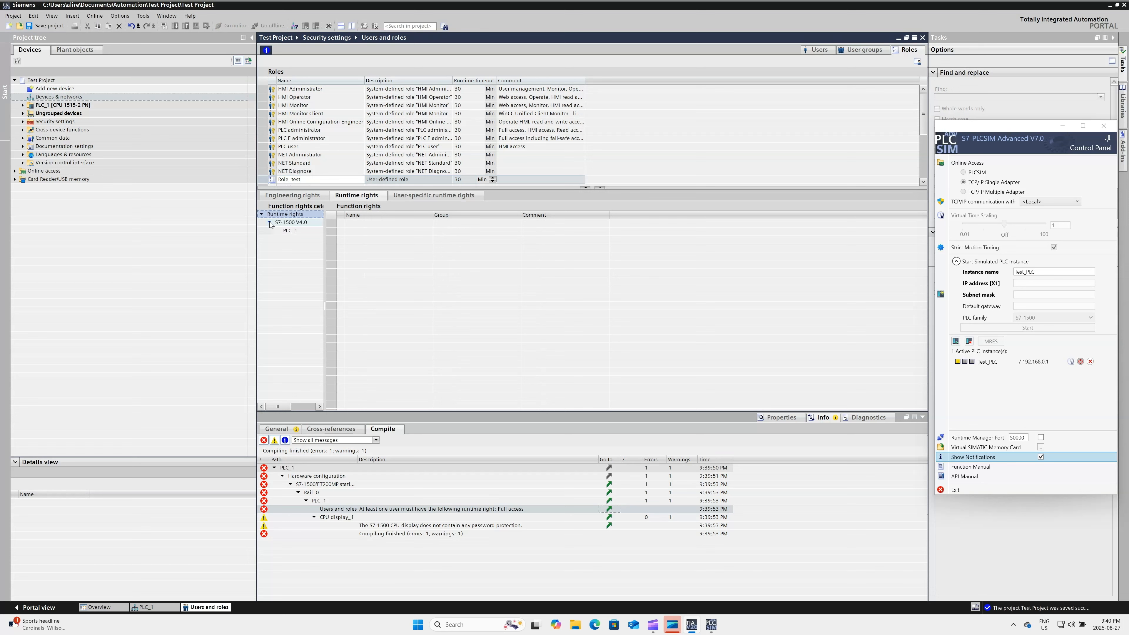
{"action": "left_click", "coordinate": [284, 231]}
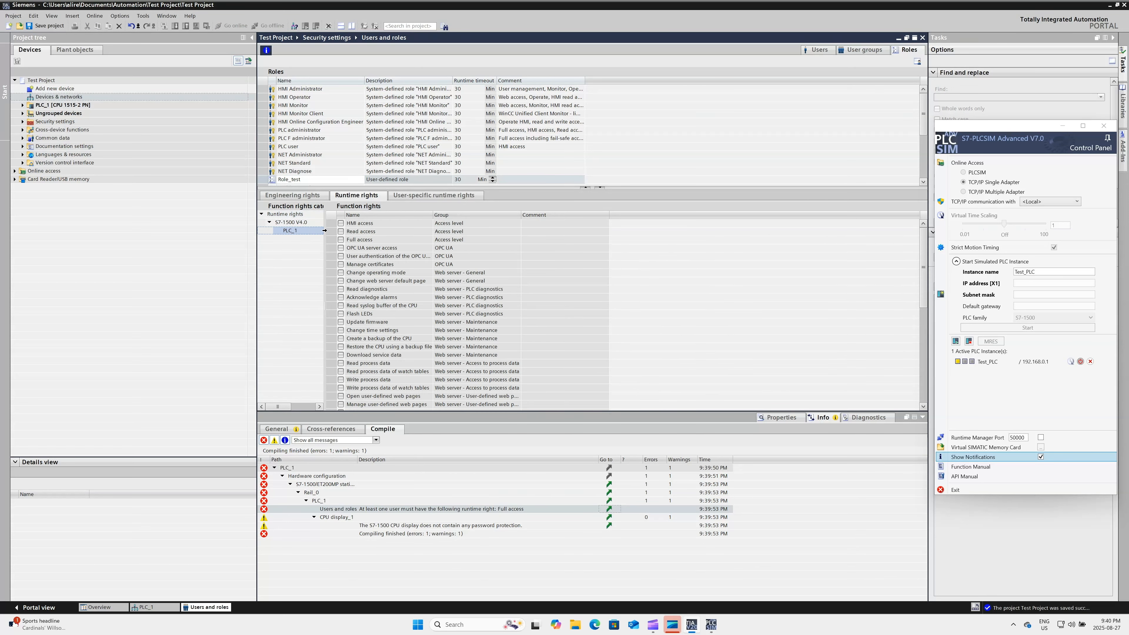
{"action": "left_click", "coordinate": [352, 241]}
{"action": "left_click", "coordinate": [341, 241]}
Step: Activate the Anonymous user, accept the security note, and assign the Role_test role to it
{"action": "left_click", "coordinate": [853, 53]}
{"action": "left_click", "coordinate": [819, 49]}
{"action": "left_click", "coordinate": [283, 89]}
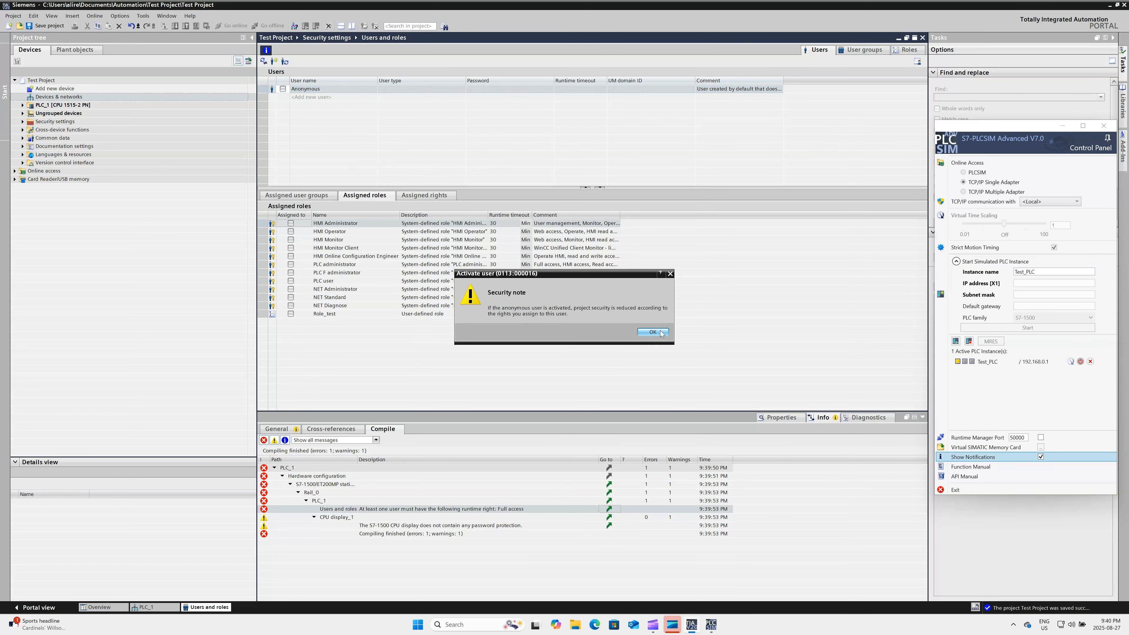
{"action": "left_click", "coordinate": [653, 332]}
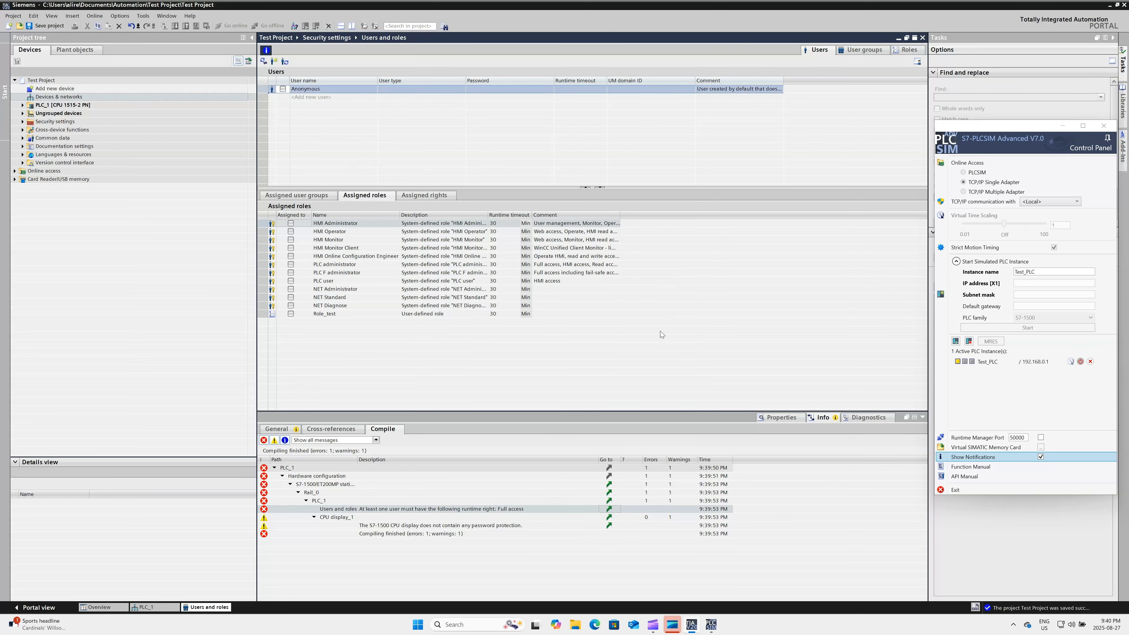
{"action": "left_click", "coordinate": [291, 314]}
{"action": "left_click", "coordinate": [291, 313]}
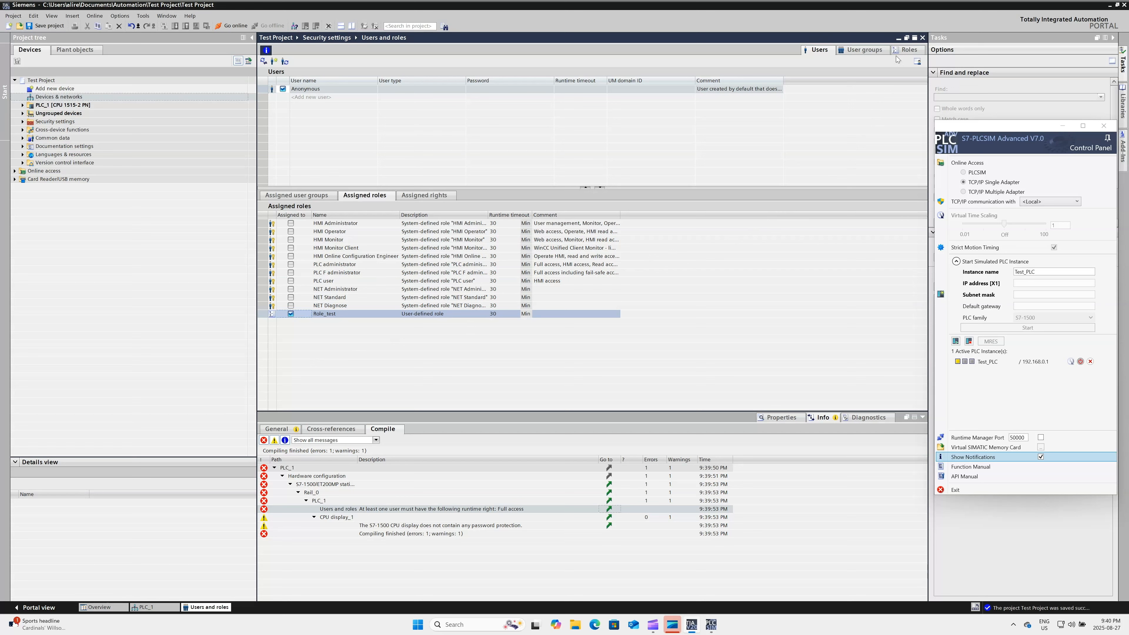
Step: Return to the PLC_1 device view, save the project, and recompile PLC_1
{"action": "left_click", "coordinate": [898, 38]}
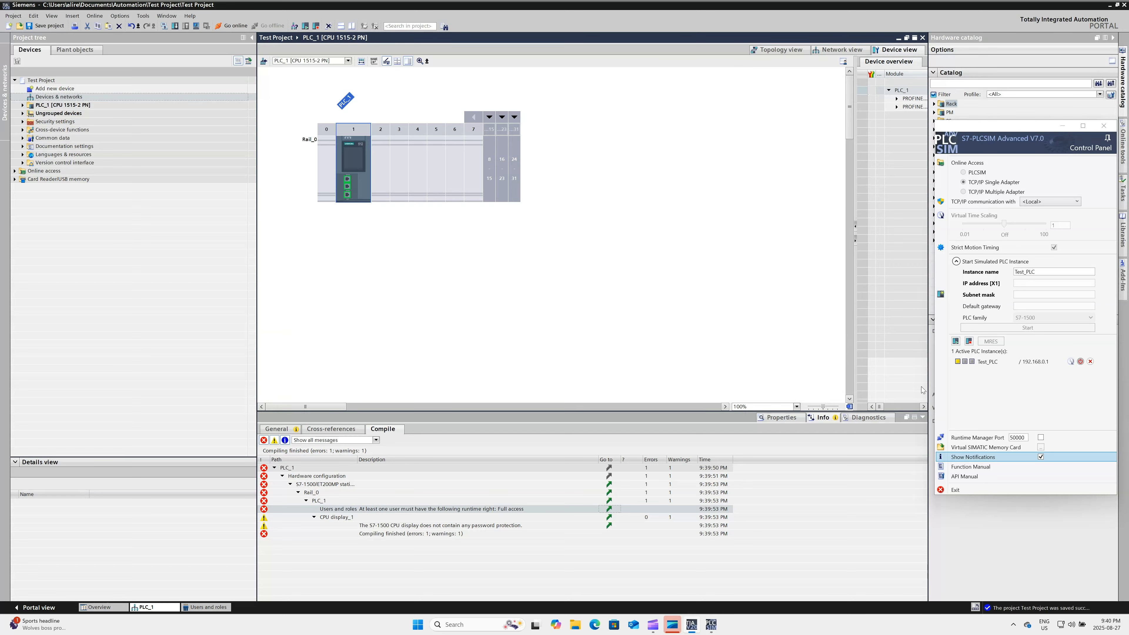
{"action": "left_click", "coordinate": [44, 26]}
{"action": "left_click", "coordinate": [164, 25]}
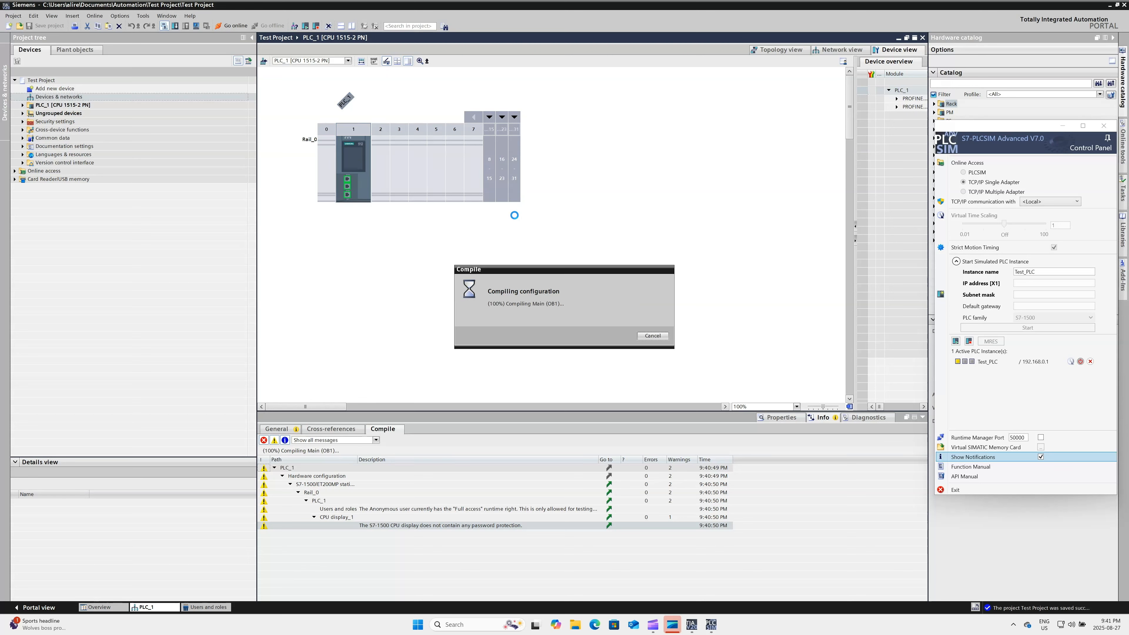
Step: Open PLC_1's Main [OB1] block and insert a normally open contact followed by an output coil in Network 1
{"action": "left_click", "coordinate": [21, 105]}
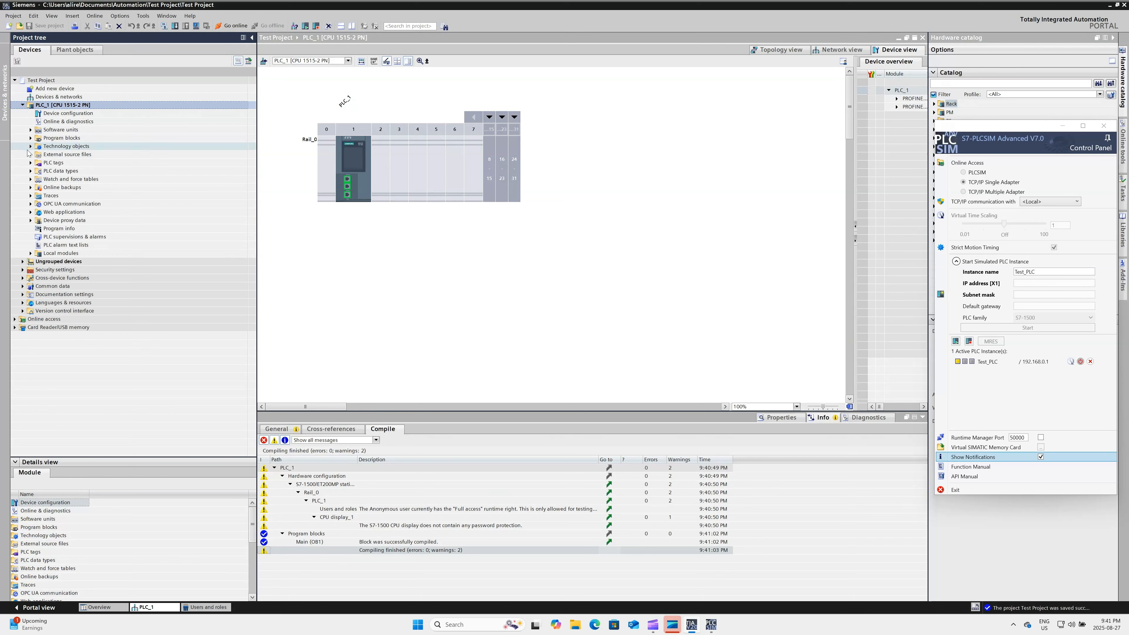
{"action": "left_click", "coordinate": [31, 138]}
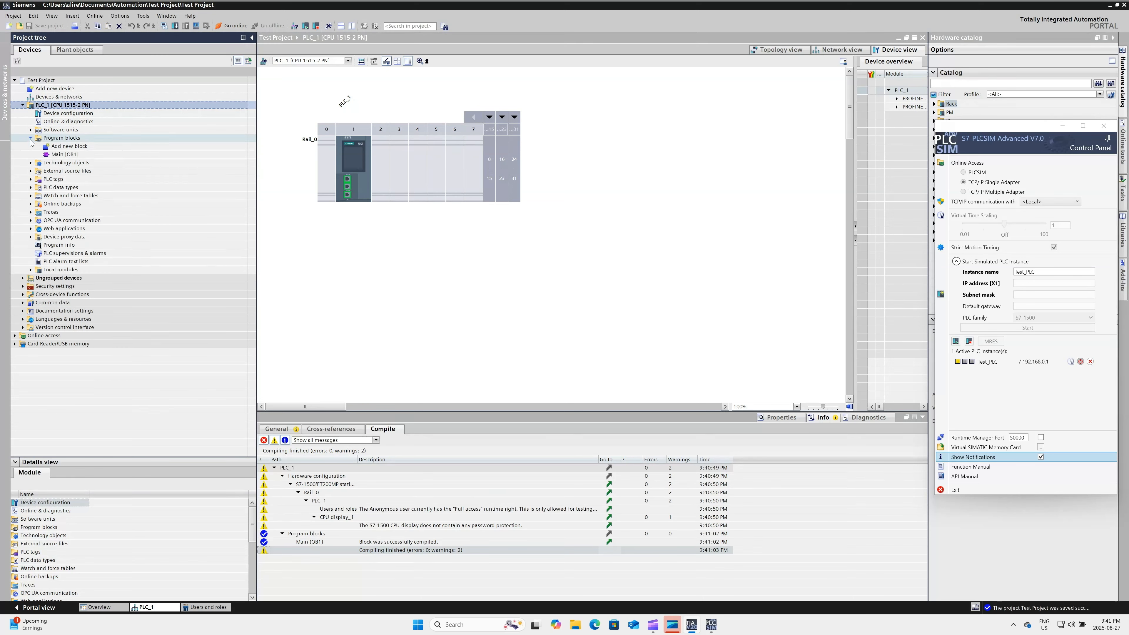
{"action": "left_click", "coordinate": [58, 154]}
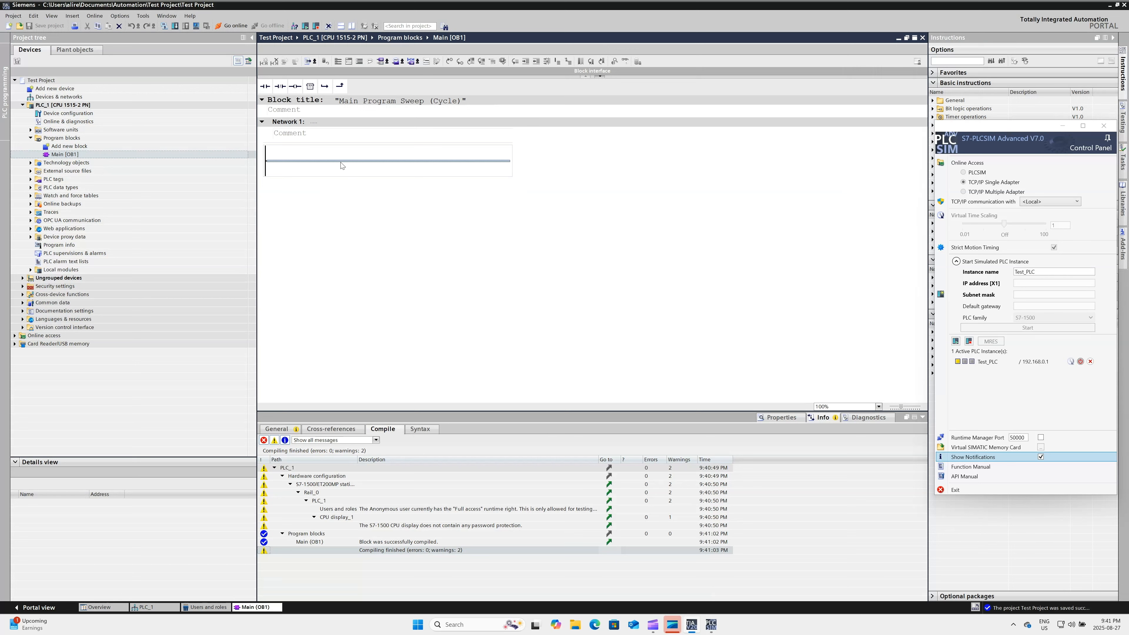
{"action": "left_click", "coordinate": [265, 88]}
{"action": "left_click_drag", "start_coordinate": [265, 88], "coordinate": [352, 159]}
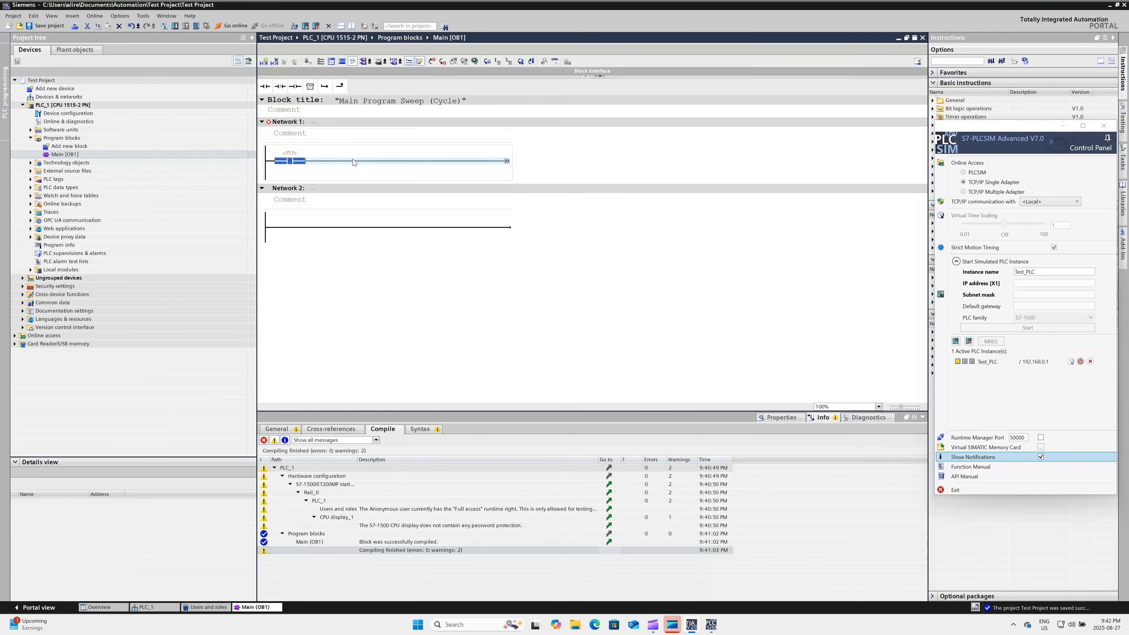
{"action": "left_click", "coordinate": [294, 86]}
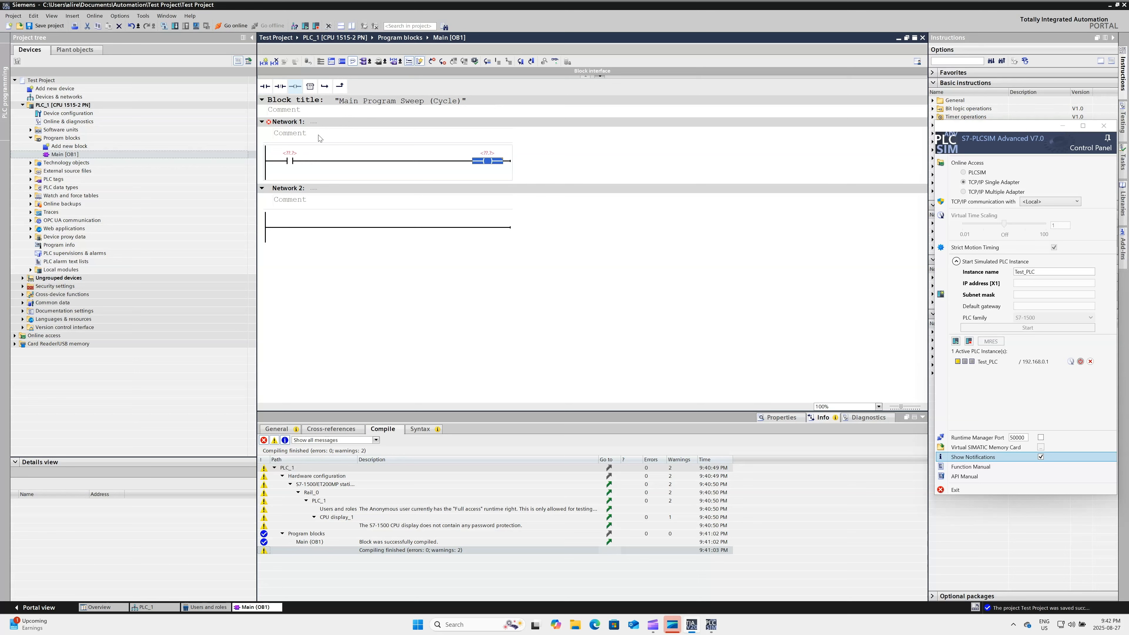
Step: Assign M0.0 to the contact and M0.1 to the coil in Network 1
{"action": "left_click", "coordinate": [299, 157]}
{"action": "type", "text": "M0.0"}
{"action": "key", "text": "Return"}
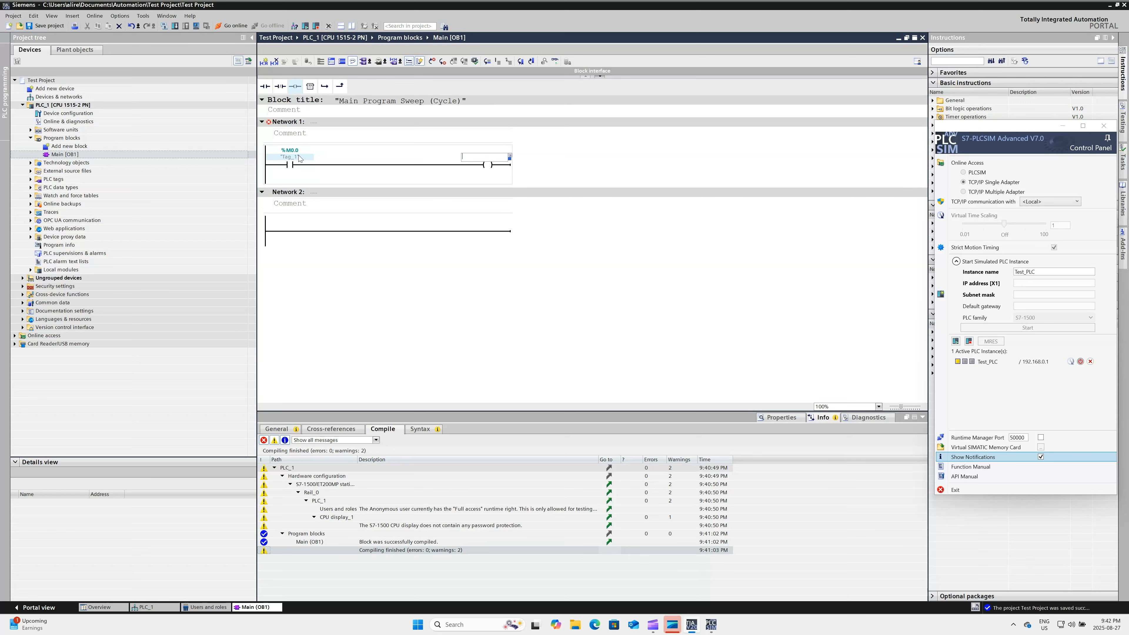
{"action": "type", "text": "M0.1"}
{"action": "key", "text": "Return"}
Step: Open the project's network view and start a hardware configuration download for PLC_1
{"action": "left_click", "coordinate": [75, 98]}
{"action": "double_click", "coordinate": [77, 98]}
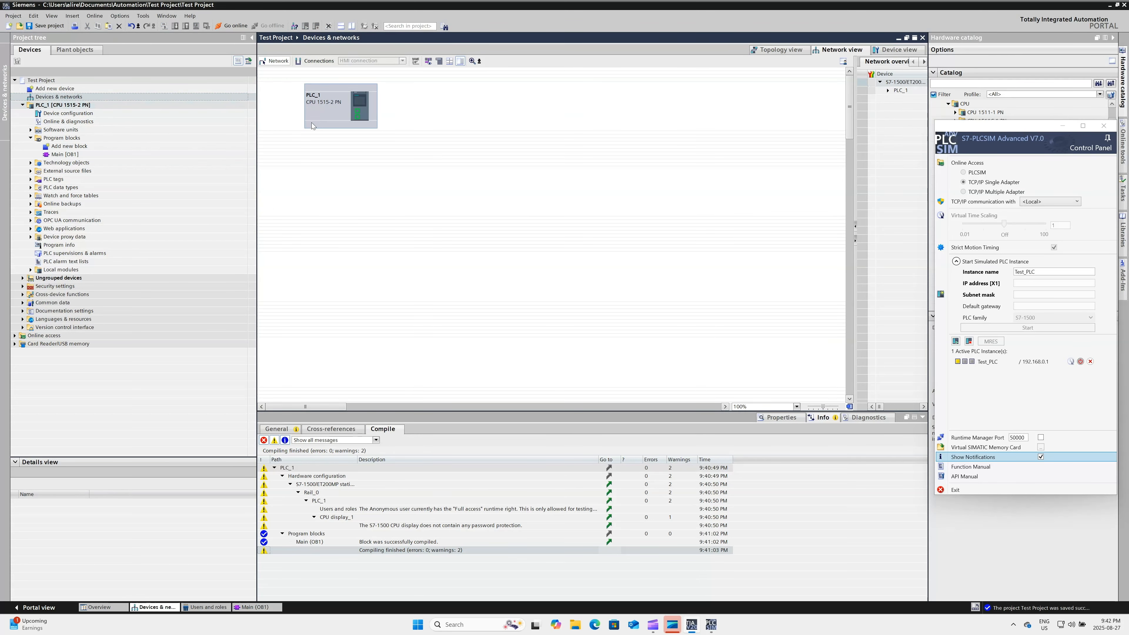
{"action": "right_click", "coordinate": [331, 115]}
{"action": "mouse_move", "coordinate": [384, 232]}
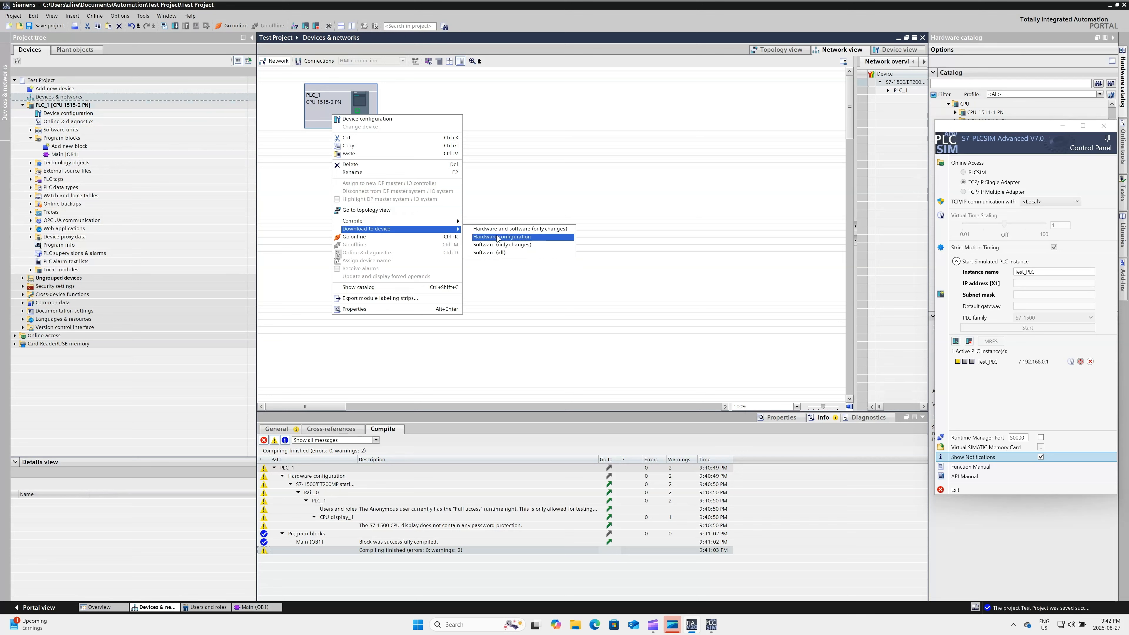
{"action": "left_click", "coordinate": [496, 236]}
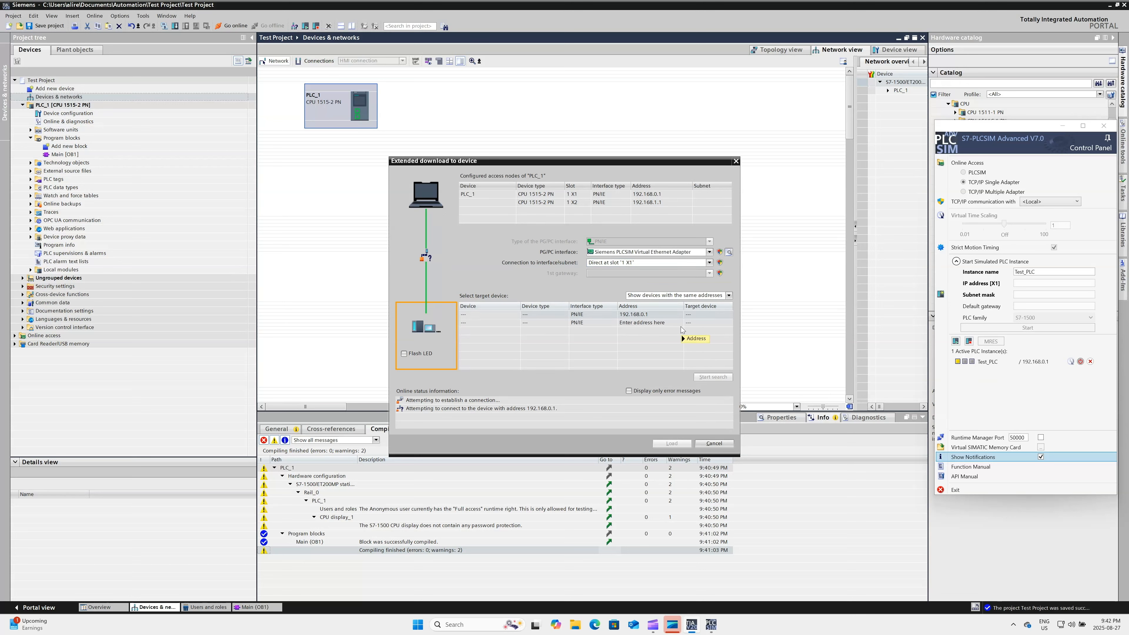
{"action": "mouse_move", "coordinate": [681, 327]}
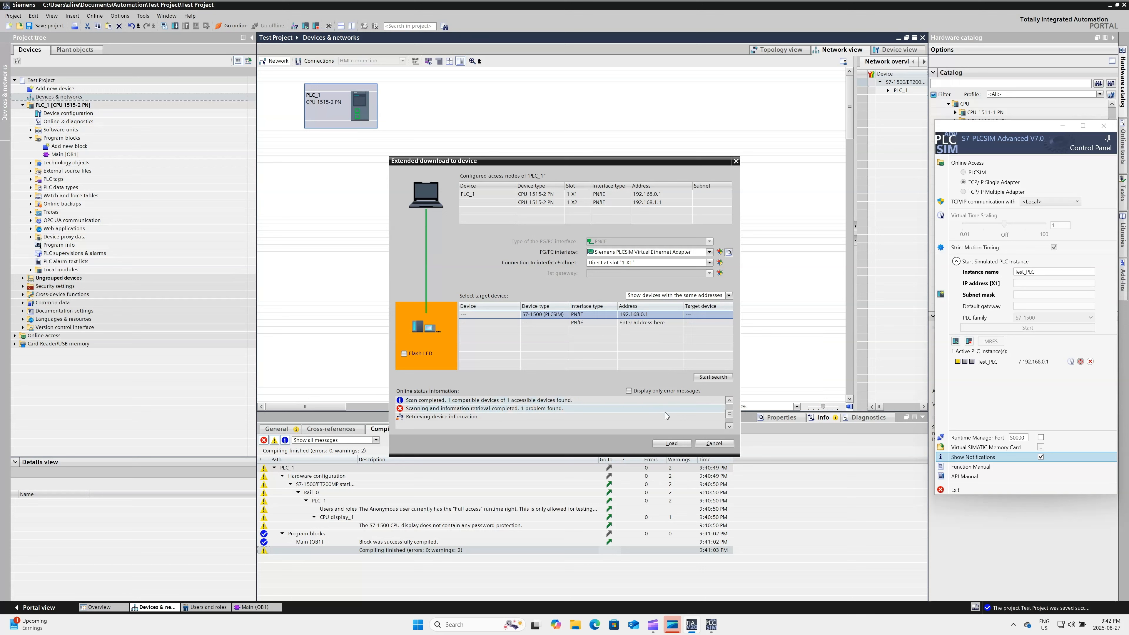
Step: Load to the S7-1500 PLCSIM device at 192.168.0.1, agreeing to the additional IP address and connecting despite the certificate warning
{"action": "left_click", "coordinate": [683, 444]}
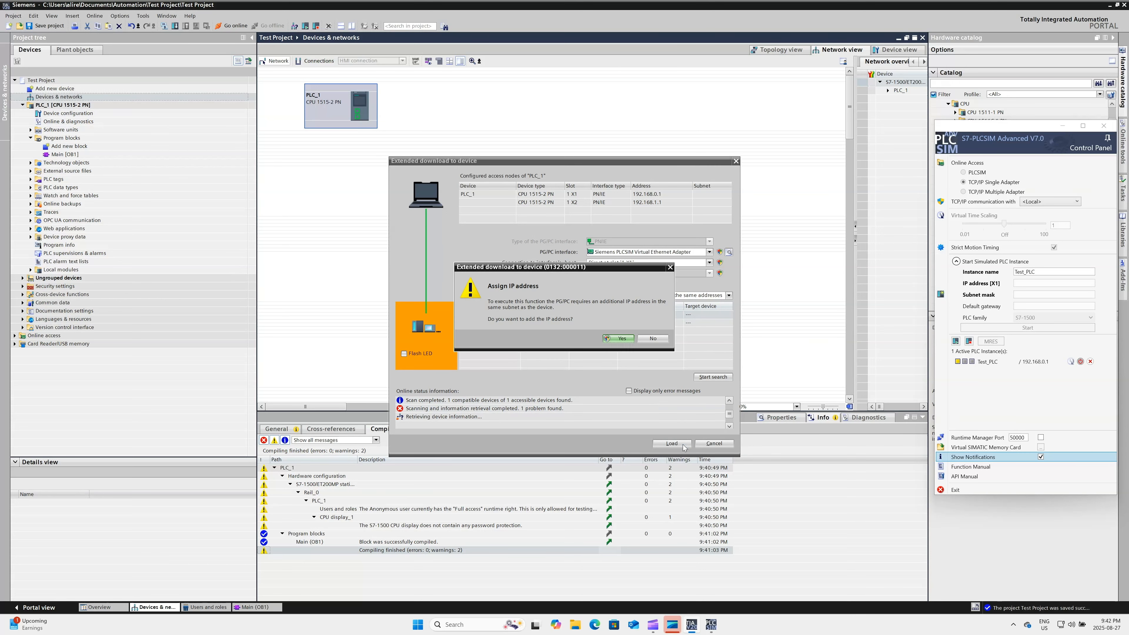
{"action": "left_click", "coordinate": [622, 339]}
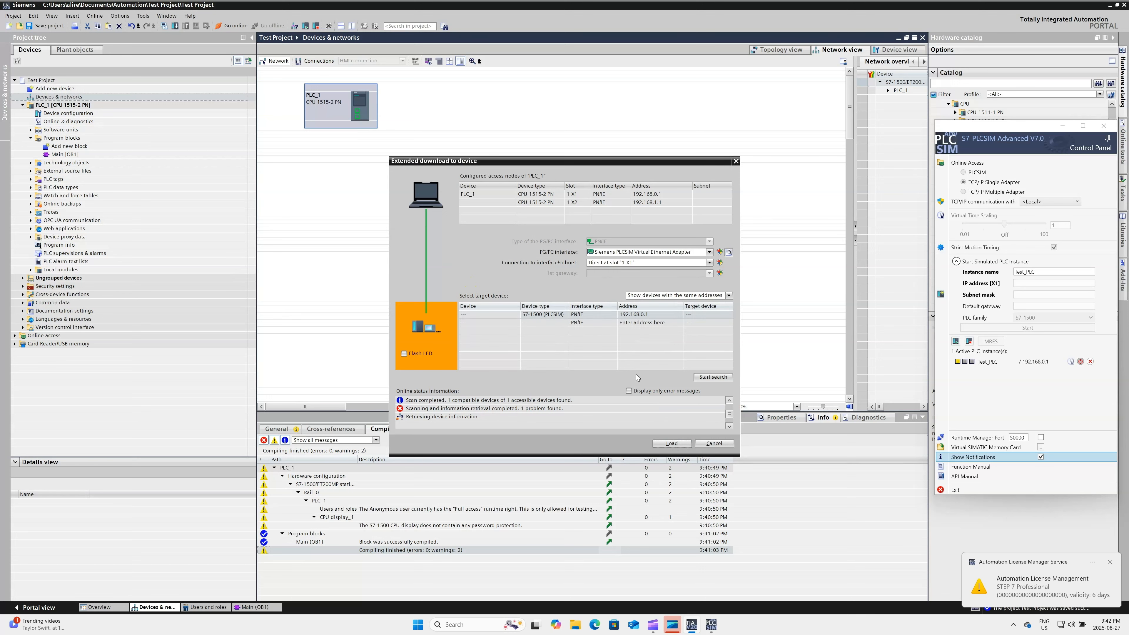
{"action": "left_click", "coordinate": [1110, 563]}
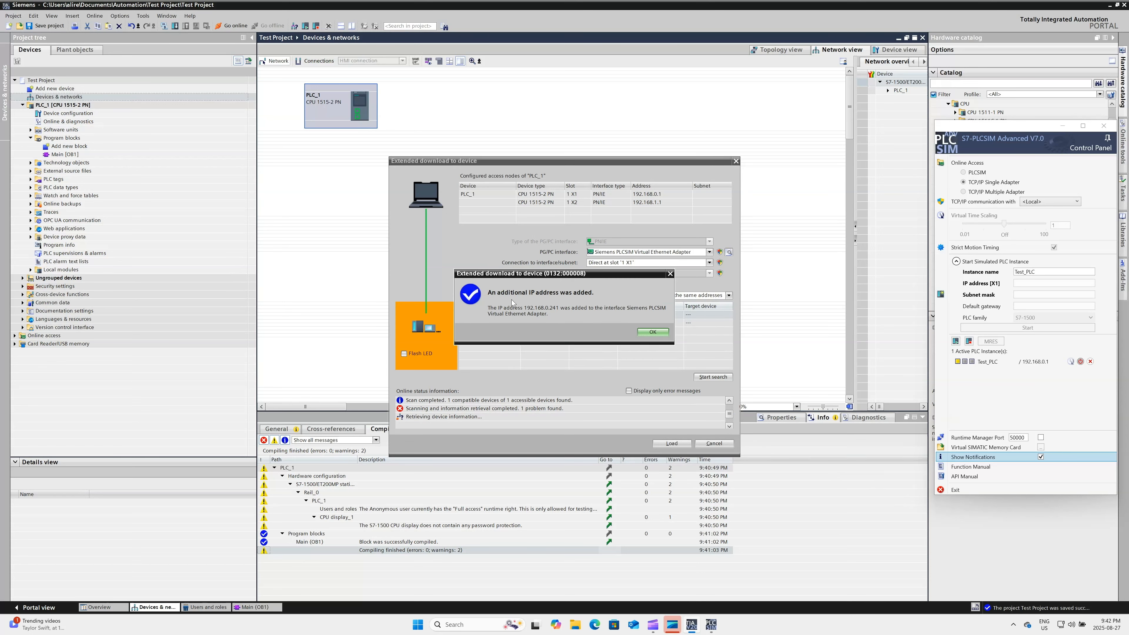
{"action": "left_click", "coordinate": [646, 336]}
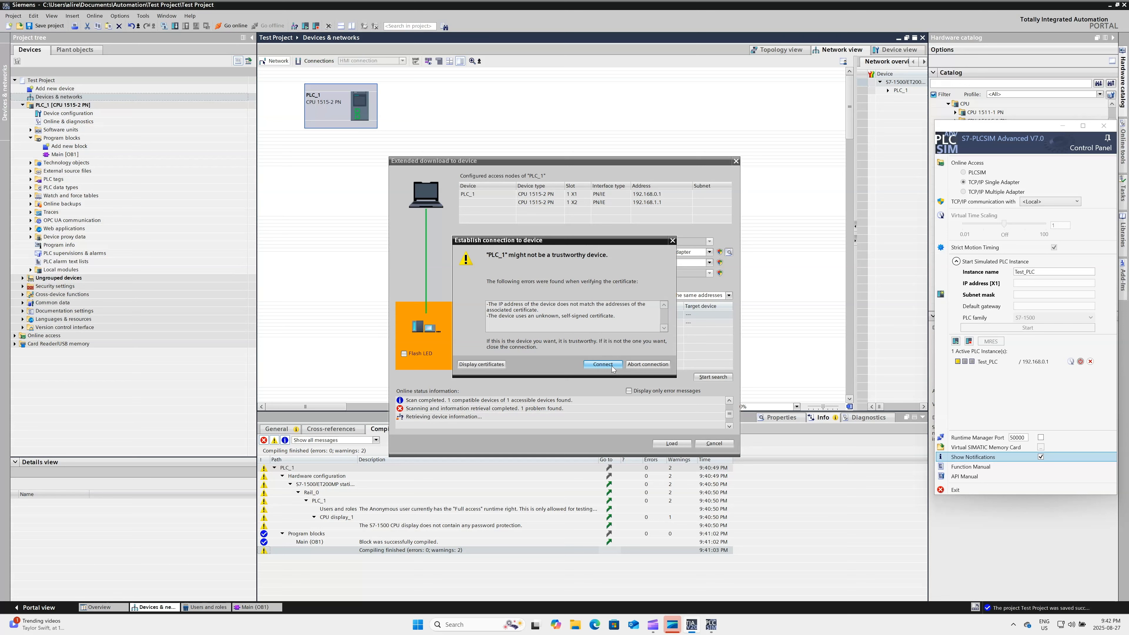
{"action": "left_click", "coordinate": [602, 364]}
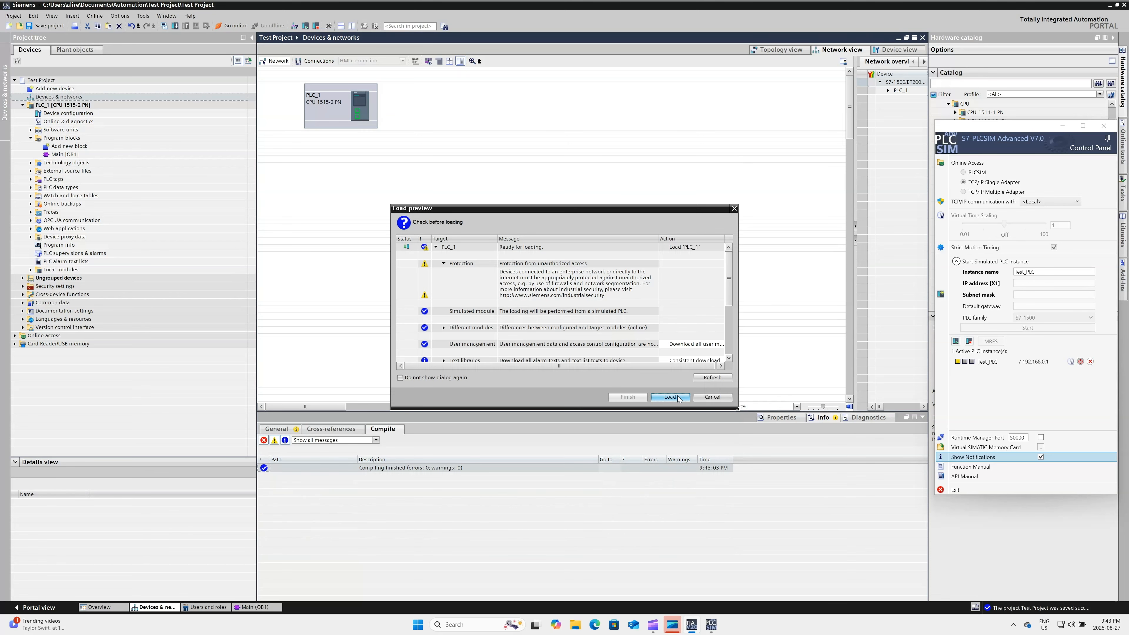
Step: Load the hardware configuration to PLC_1 and finish with the Start module action selected
{"action": "left_click", "coordinate": [678, 397]}
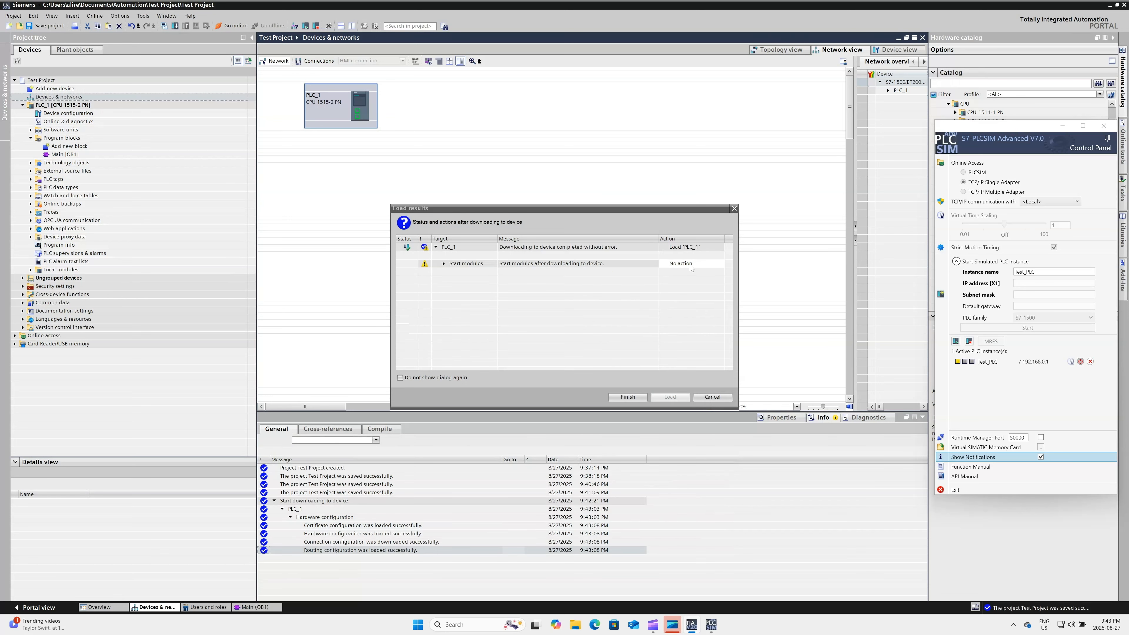
{"action": "left_click", "coordinate": [691, 264]}
{"action": "left_click", "coordinate": [694, 276]}
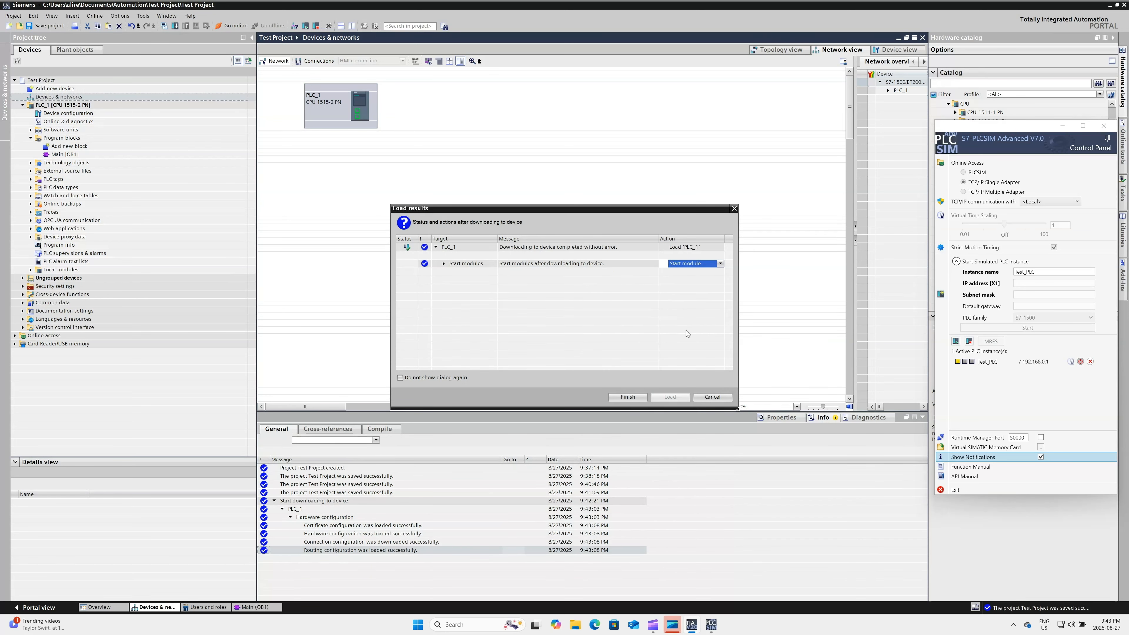
{"action": "left_click", "coordinate": [640, 398]}
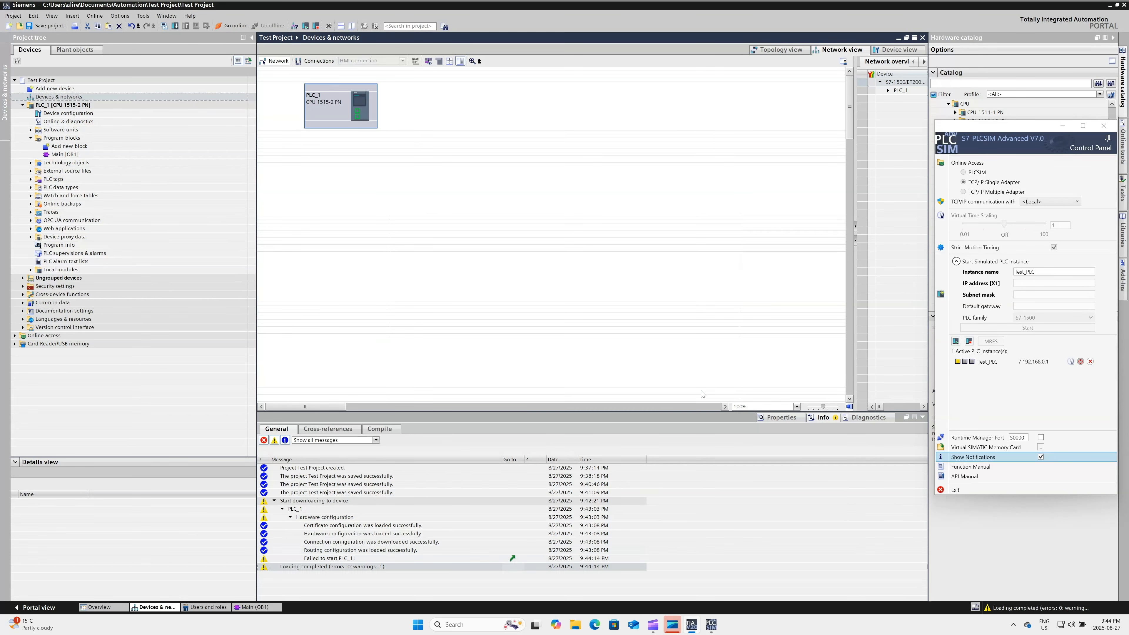
Step: Open Main [OB1], try to download the program to PLC_1, and expand the load result details before closing them
{"action": "double_click", "coordinate": [87, 155]}
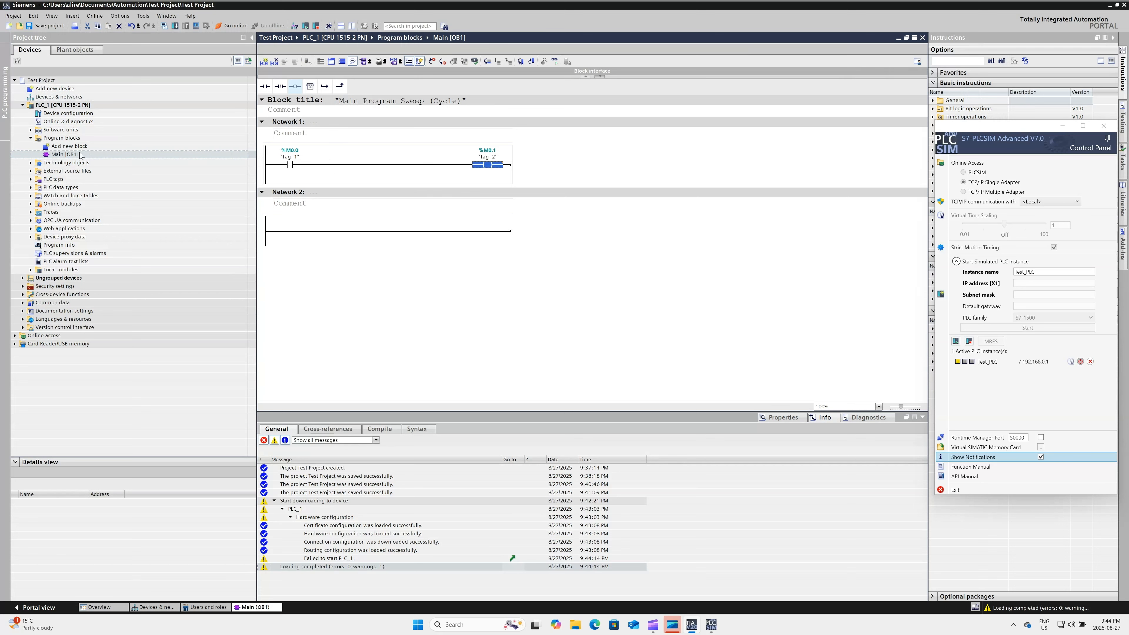
{"action": "left_click", "coordinate": [175, 25]}
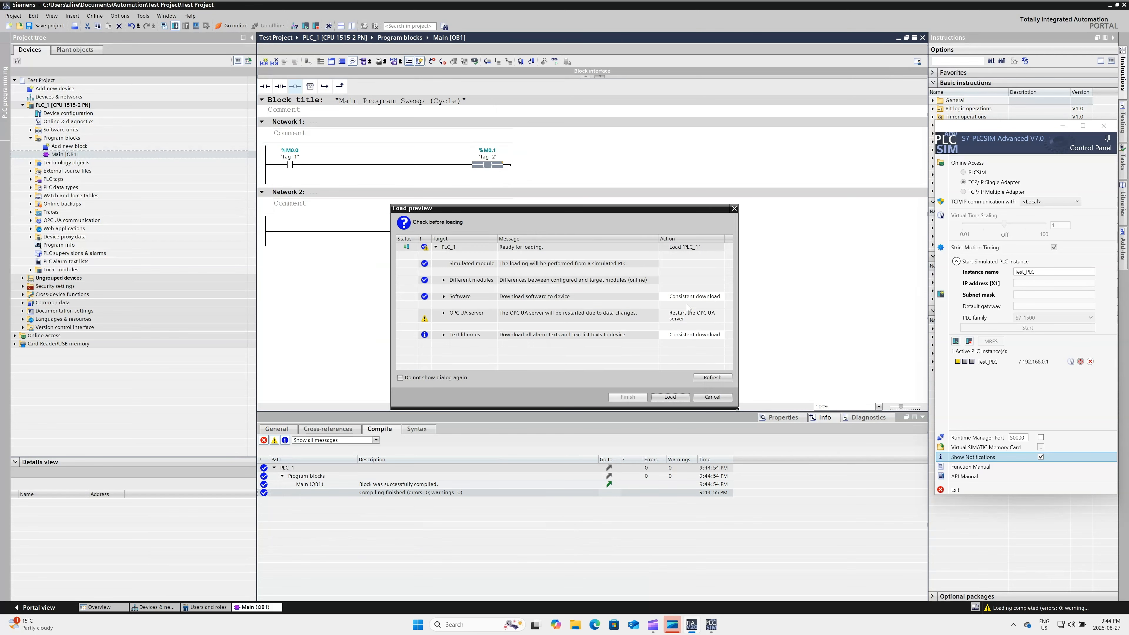
{"action": "left_click", "coordinate": [683, 396]}
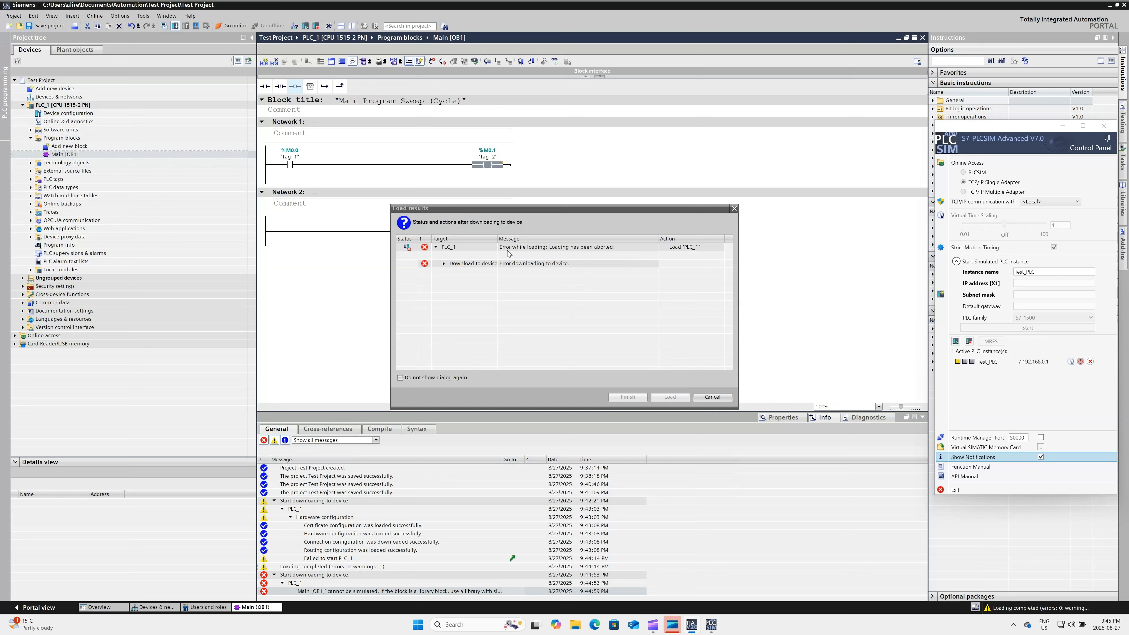
{"action": "left_click", "coordinate": [443, 263]}
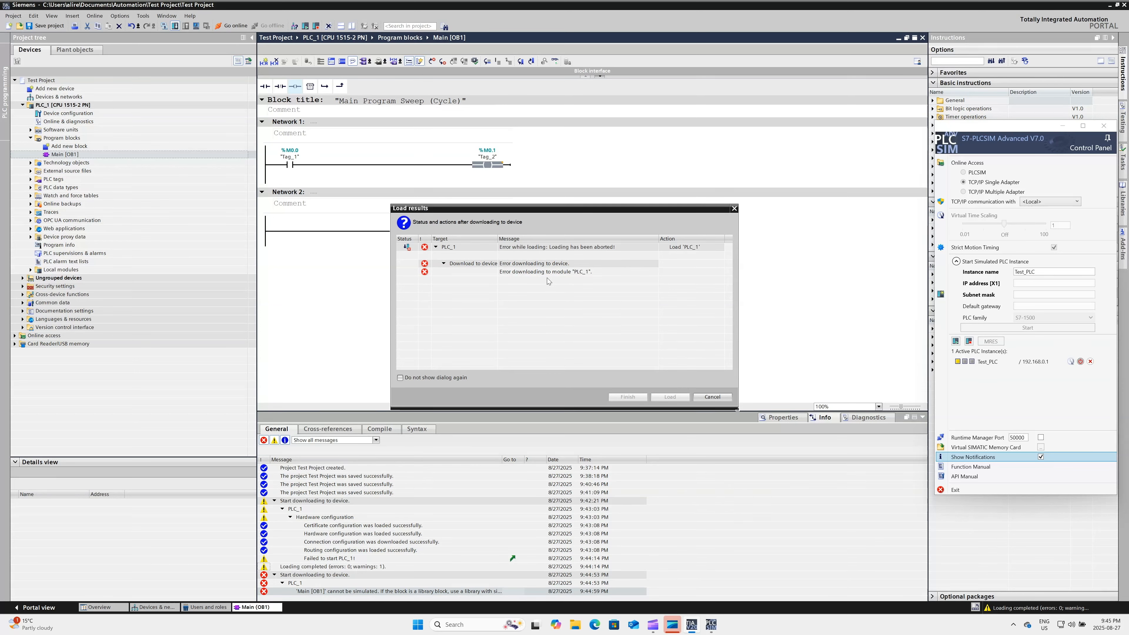
{"action": "left_click", "coordinate": [706, 400]}
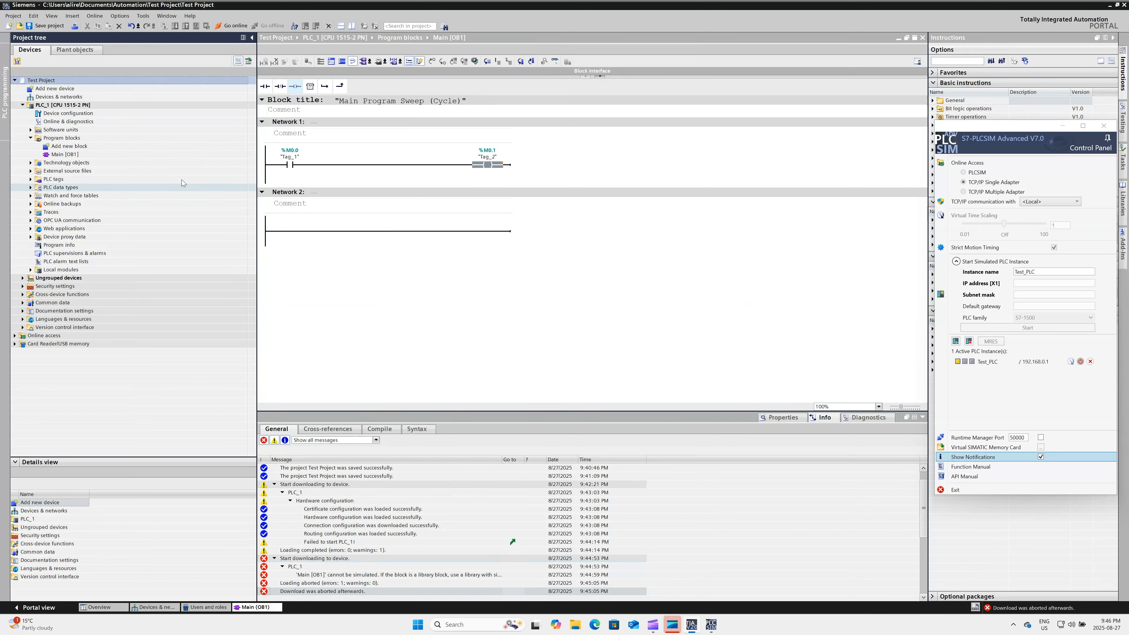
Step: Enable support for simulation during block compilation in the Test Project's protection properties
{"action": "right_click", "coordinate": [67, 80]}
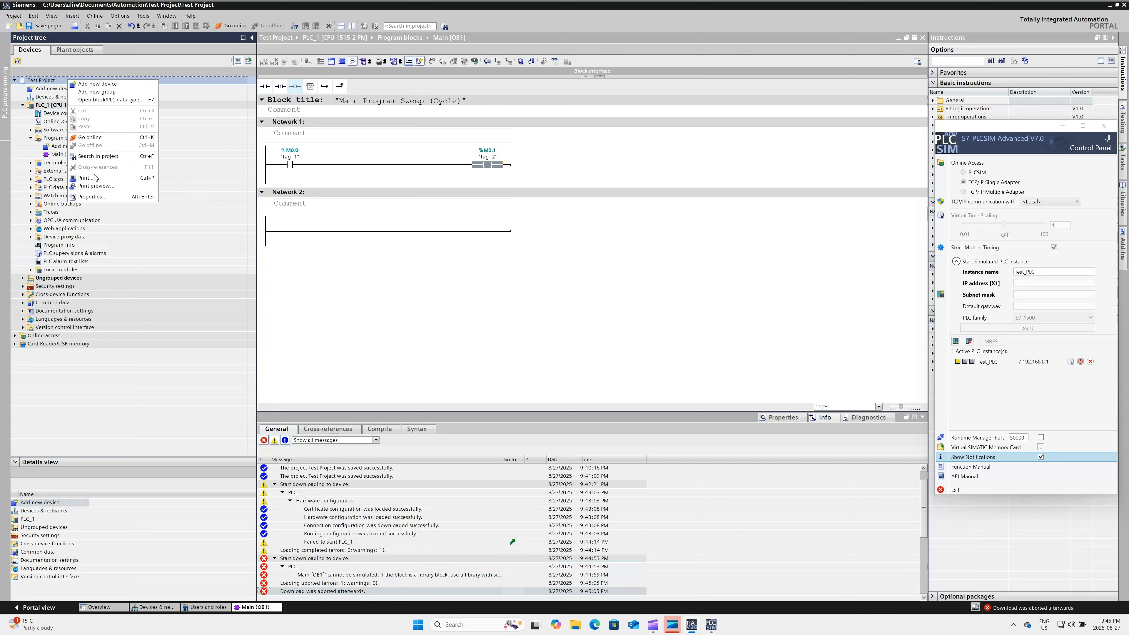
{"action": "left_click", "coordinate": [109, 197]}
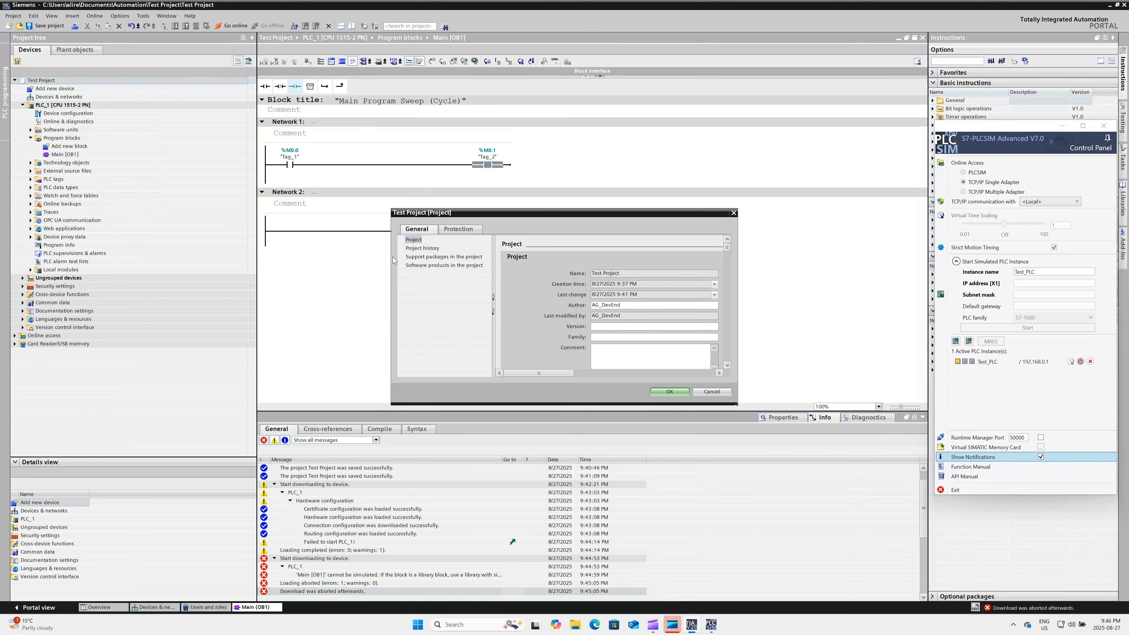
{"action": "left_click", "coordinate": [458, 228]}
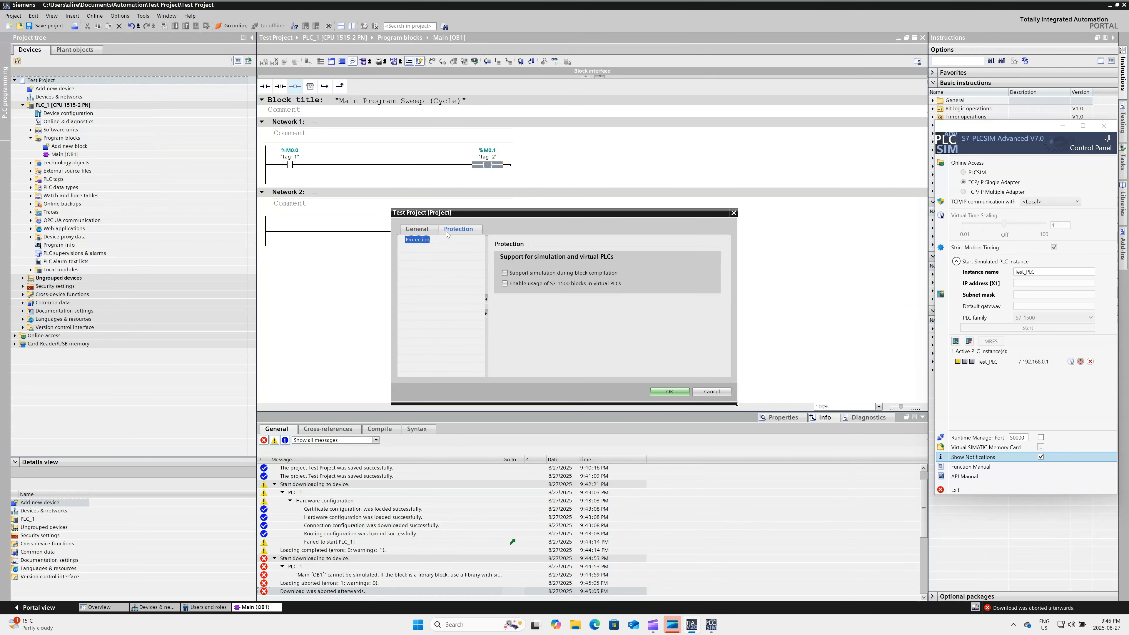
{"action": "left_click", "coordinate": [504, 273]}
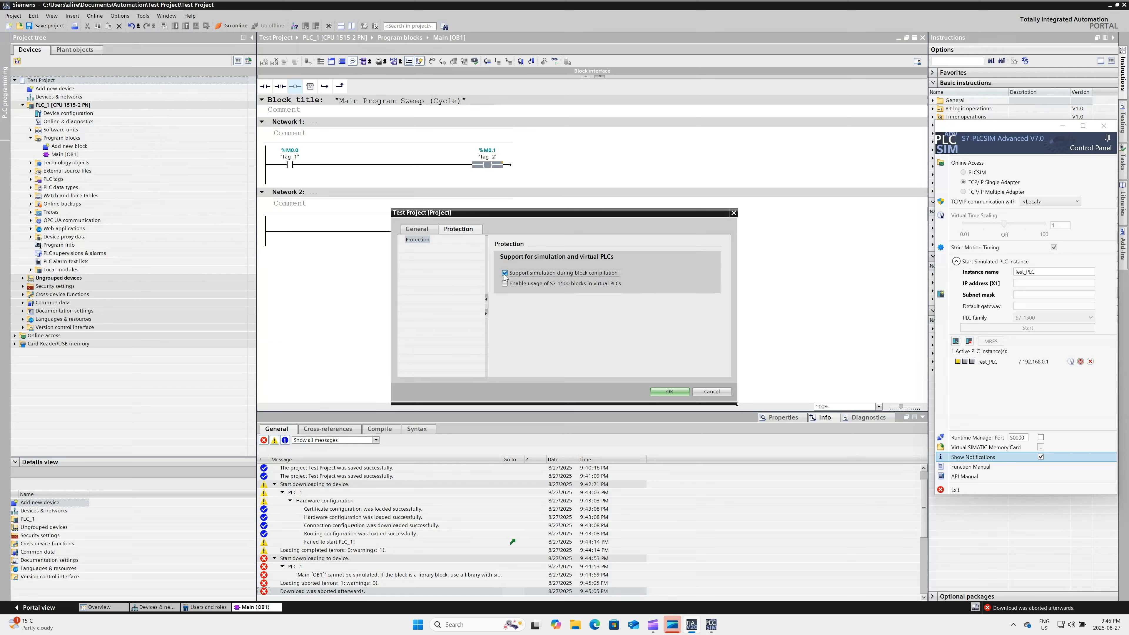
{"action": "left_click", "coordinate": [670, 391]}
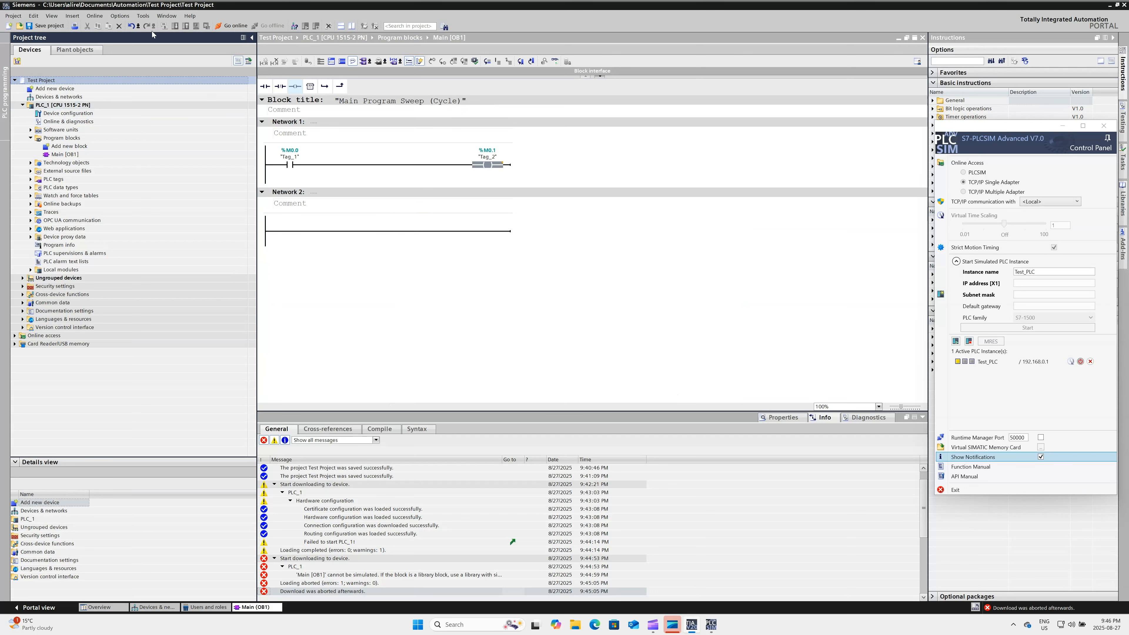
Step: Download PLC_1 to the simulated device again and finish with the Start module action selected
{"action": "left_click", "coordinate": [60, 105]}
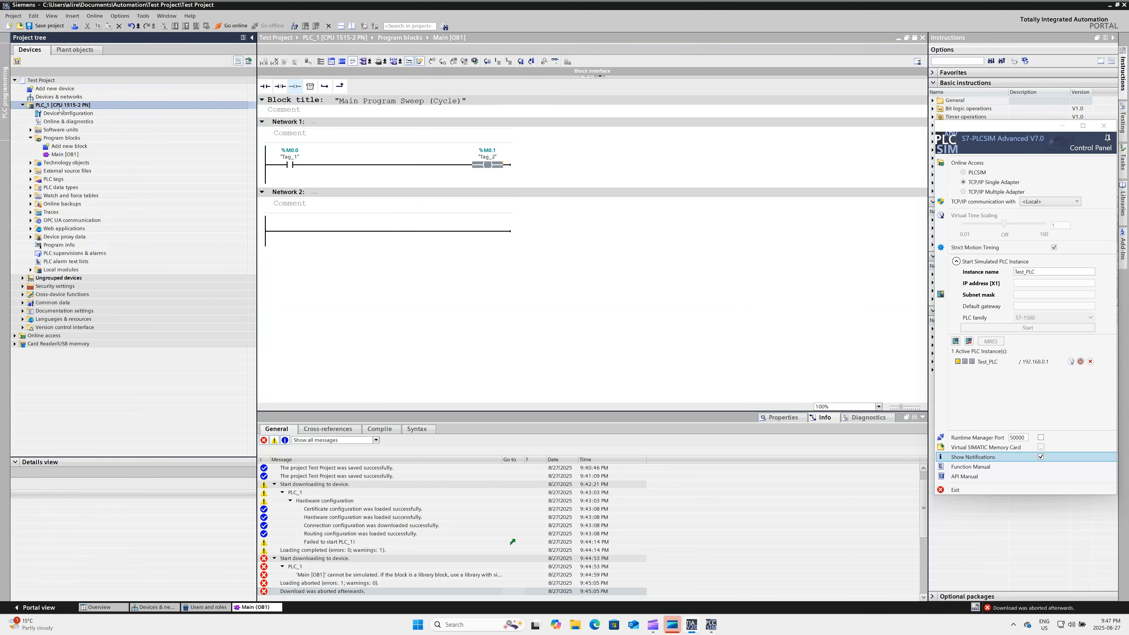
{"action": "left_click", "coordinate": [164, 25]}
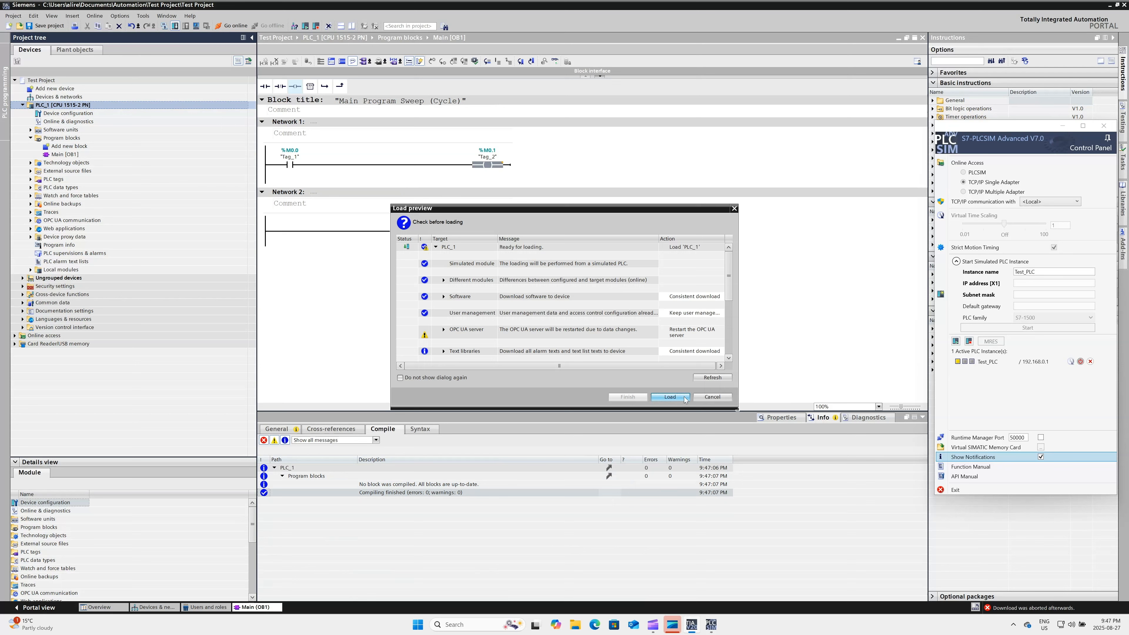
{"action": "left_click", "coordinate": [671, 397]}
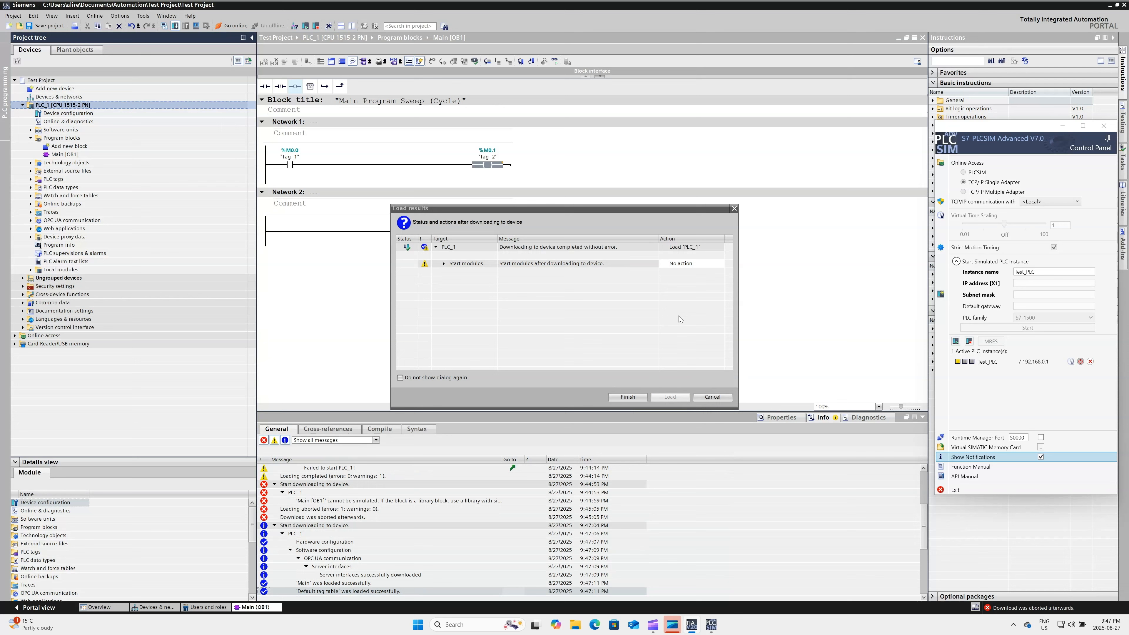
{"action": "left_click", "coordinate": [697, 267]}
{"action": "left_click", "coordinate": [699, 266]}
{"action": "left_click", "coordinate": [692, 279]}
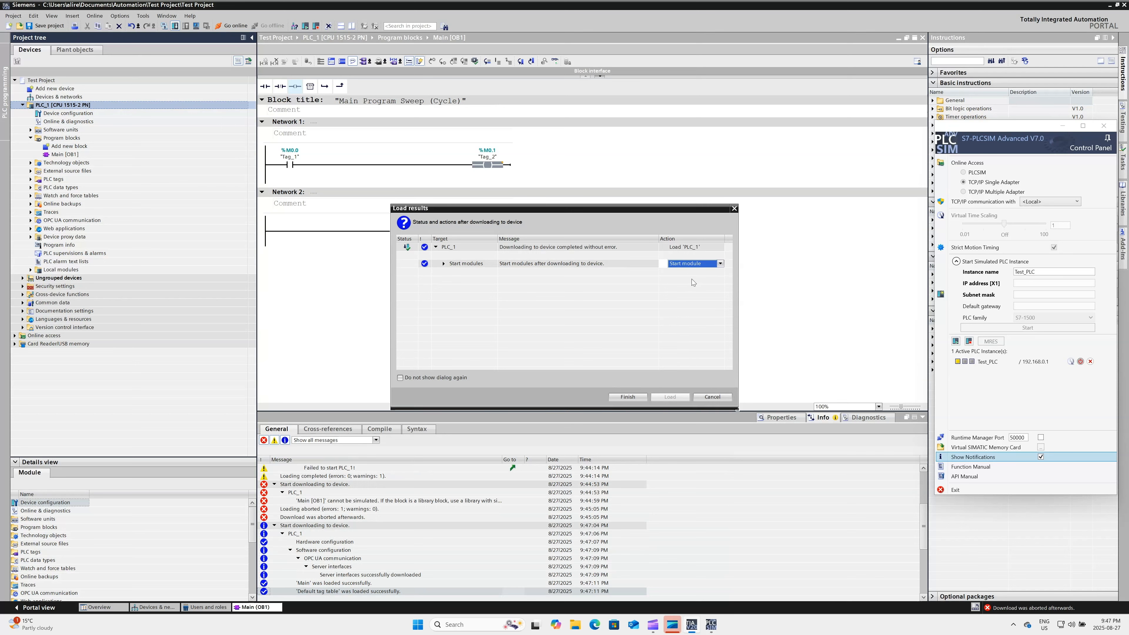
{"action": "left_click", "coordinate": [627, 398]}
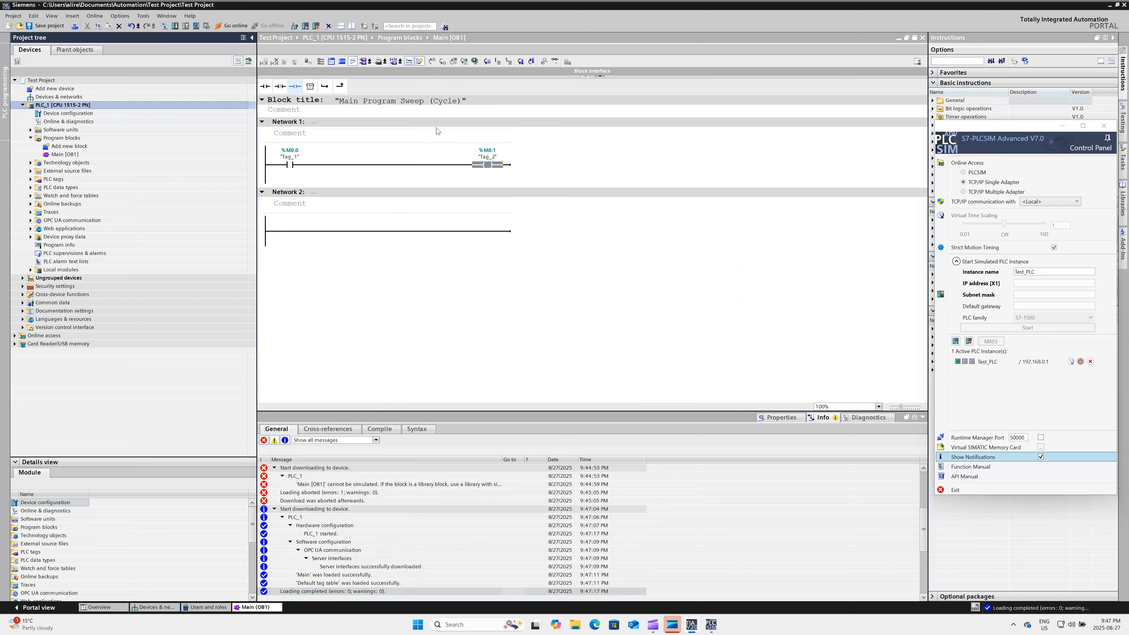
Step: Collapse the inspector window, turn on online monitoring for Main [OB1], and save the project
{"action": "left_click", "coordinate": [956, 363]}
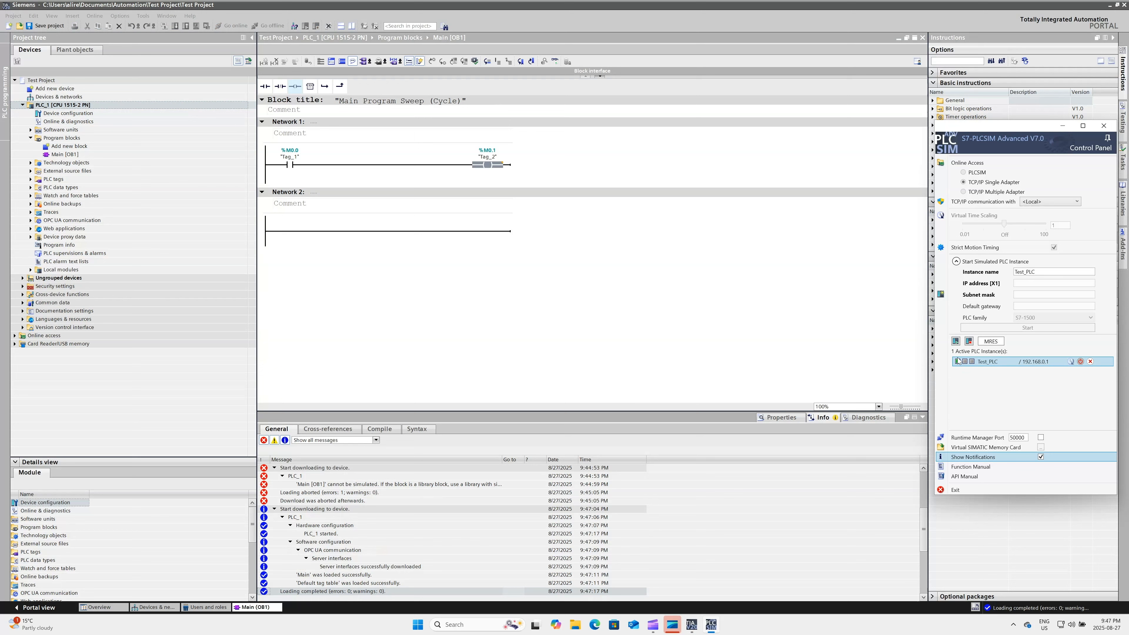
{"action": "left_click", "coordinate": [478, 244]}
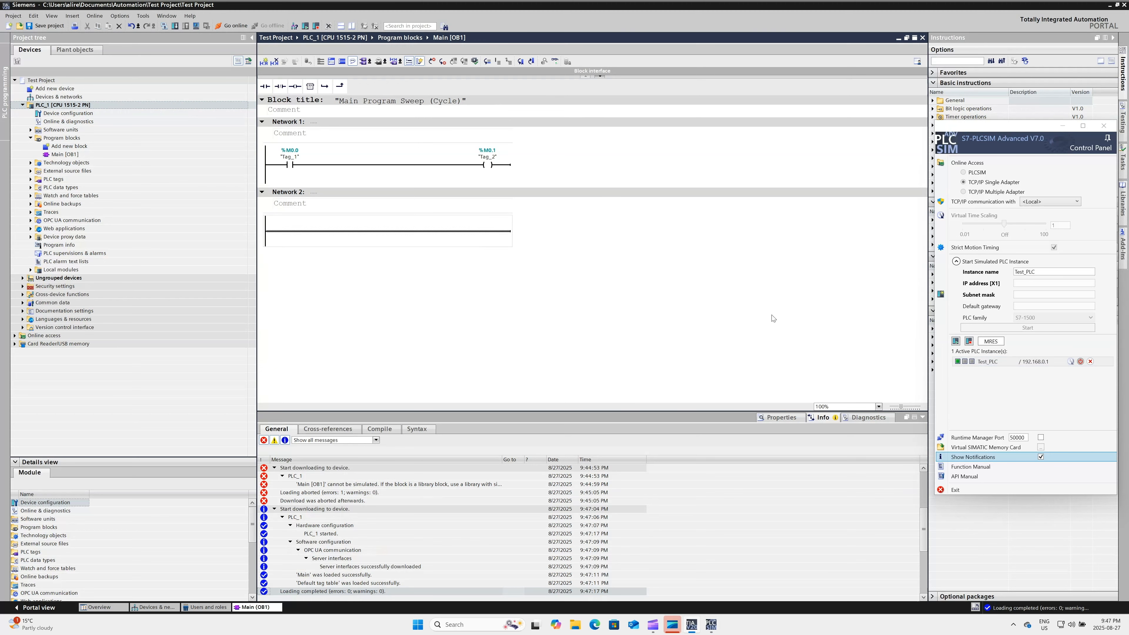
{"action": "left_click", "coordinate": [923, 418]}
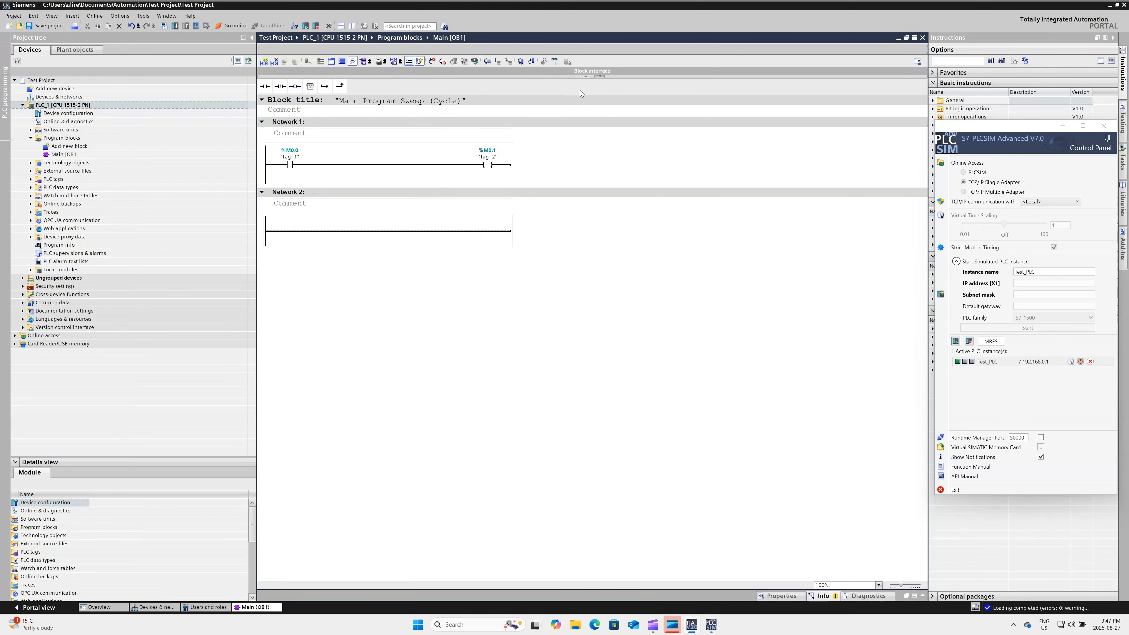
{"action": "left_click", "coordinate": [556, 62]}
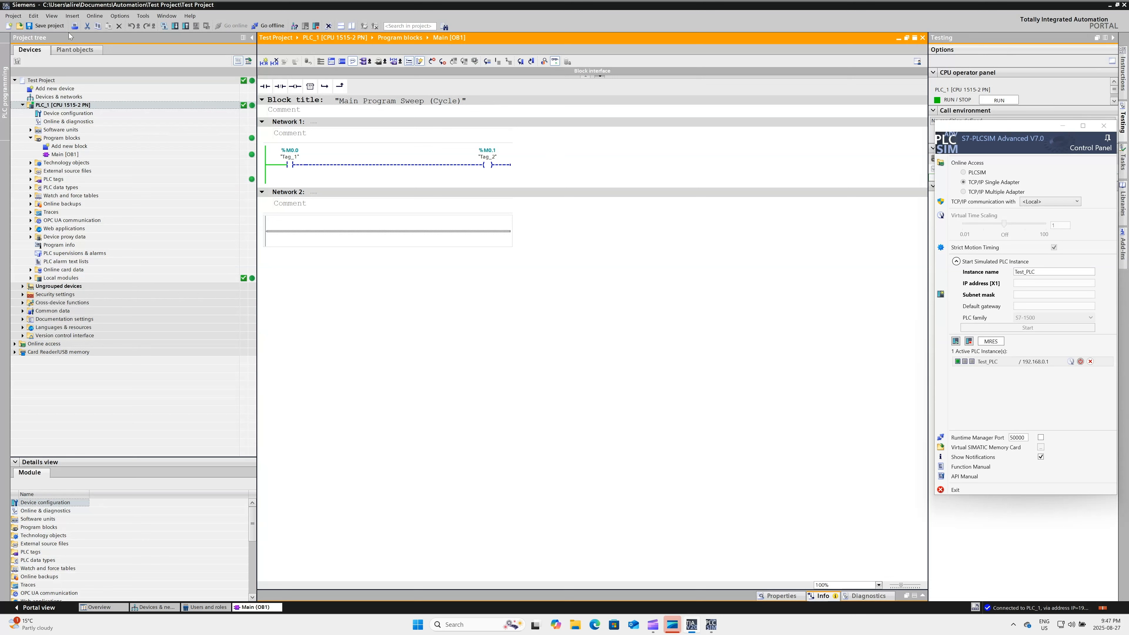
{"action": "left_click", "coordinate": [47, 26]}
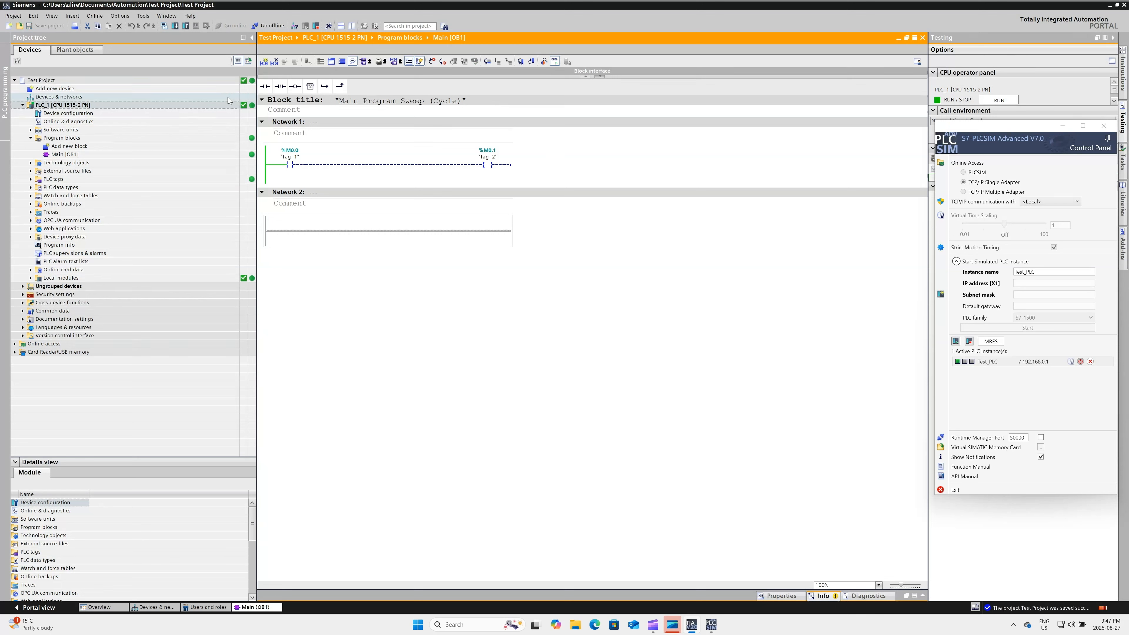
Step: Modify the value of operand Tag_1 (M0.0) on Network 1's contact while monitoring online
{"action": "right_click", "coordinate": [292, 170]}
{"action": "mouse_move", "coordinate": [327, 181]}
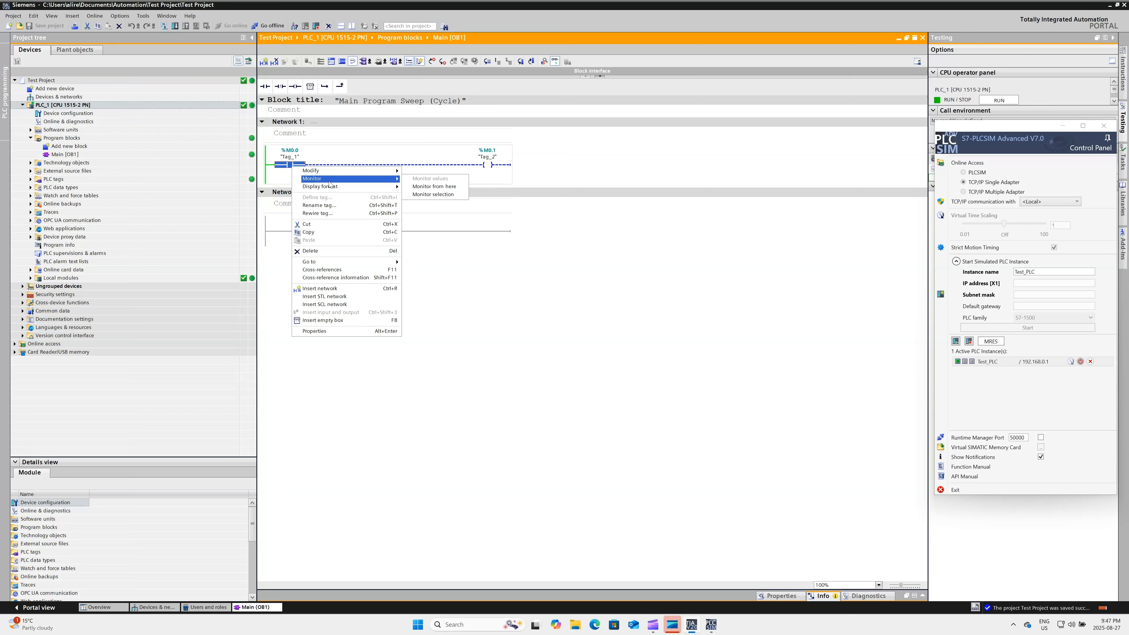
{"action": "left_click", "coordinate": [432, 186]}
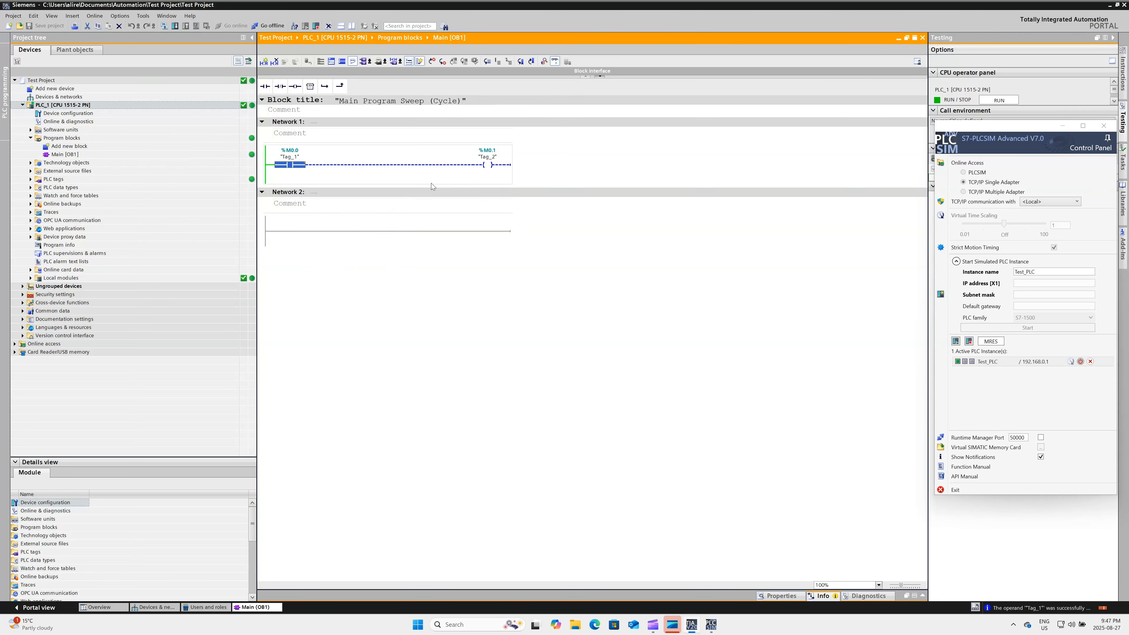
{"action": "left_click", "coordinate": [398, 256]}
{"action": "right_click", "coordinate": [298, 166]}
{"action": "mouse_move", "coordinate": [333, 169]}
{"action": "left_click", "coordinate": [430, 170]}
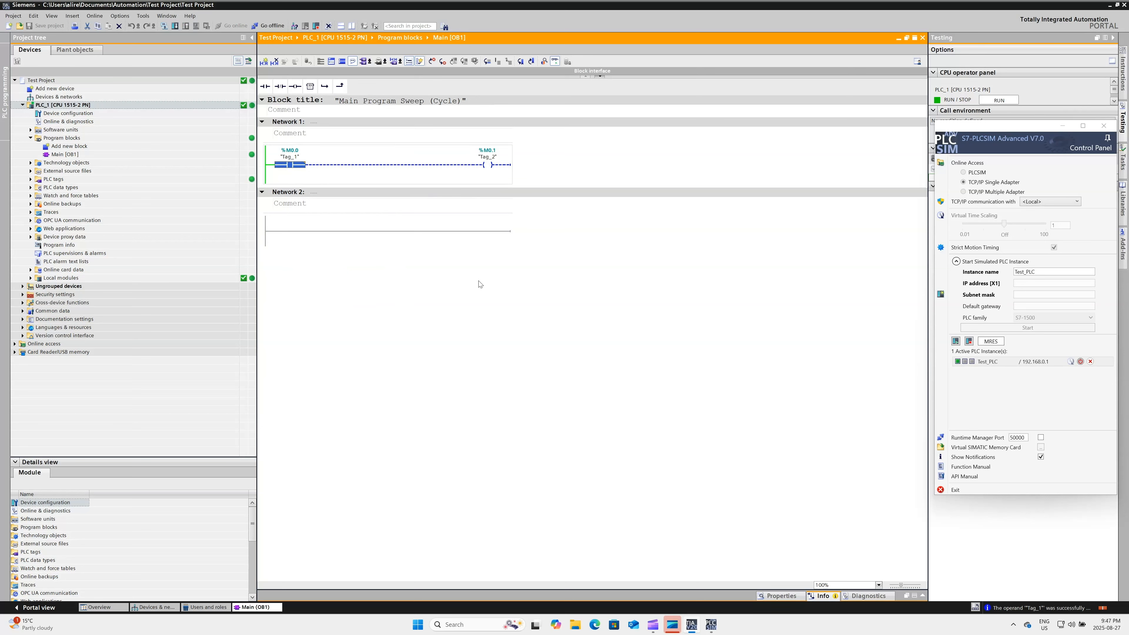